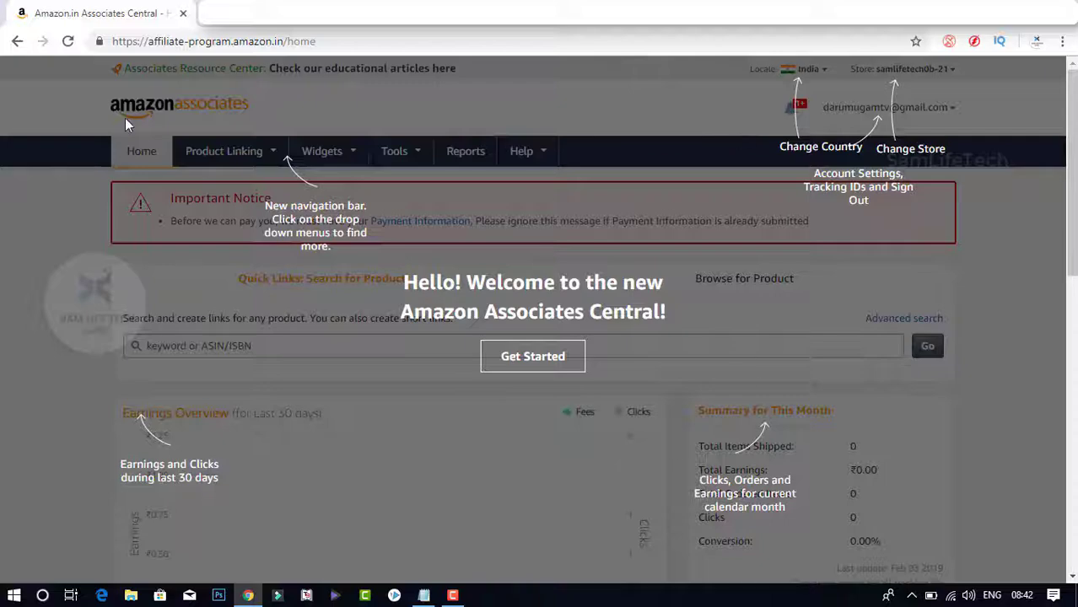
Dismiss the Associates Central welcome tour and open the TAGG Audio deal from the Amazon.in home page
{"action": "left_click", "coordinate": [548, 365]}
{"action": "scroll", "coordinate": [590, 397], "scroll_direction": "down", "scroll_amount": 3}
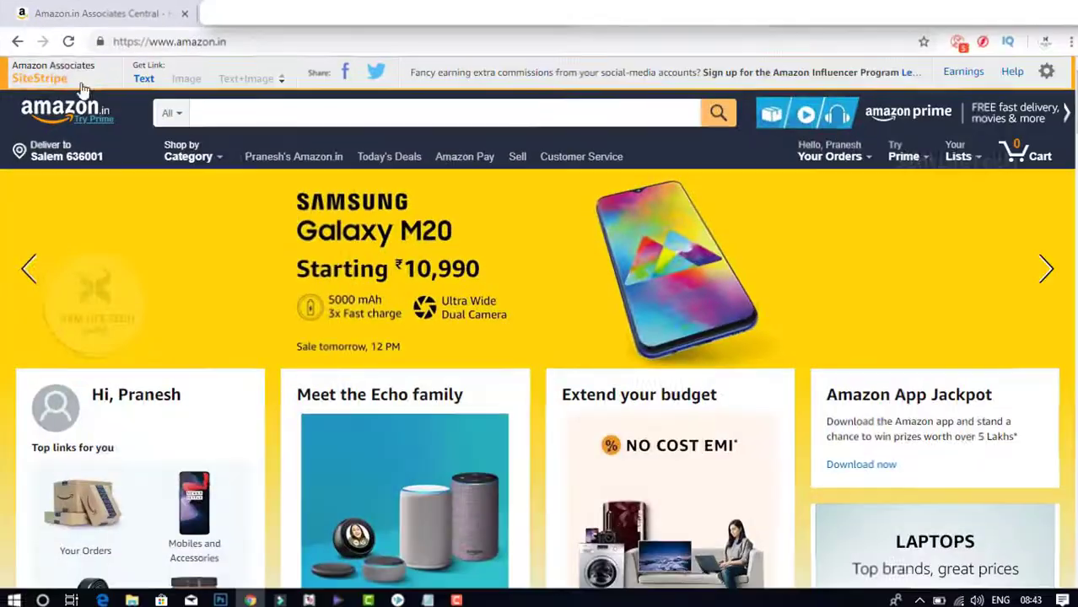
{"action": "scroll", "coordinate": [630, 318], "scroll_direction": "down", "scroll_amount": 15}
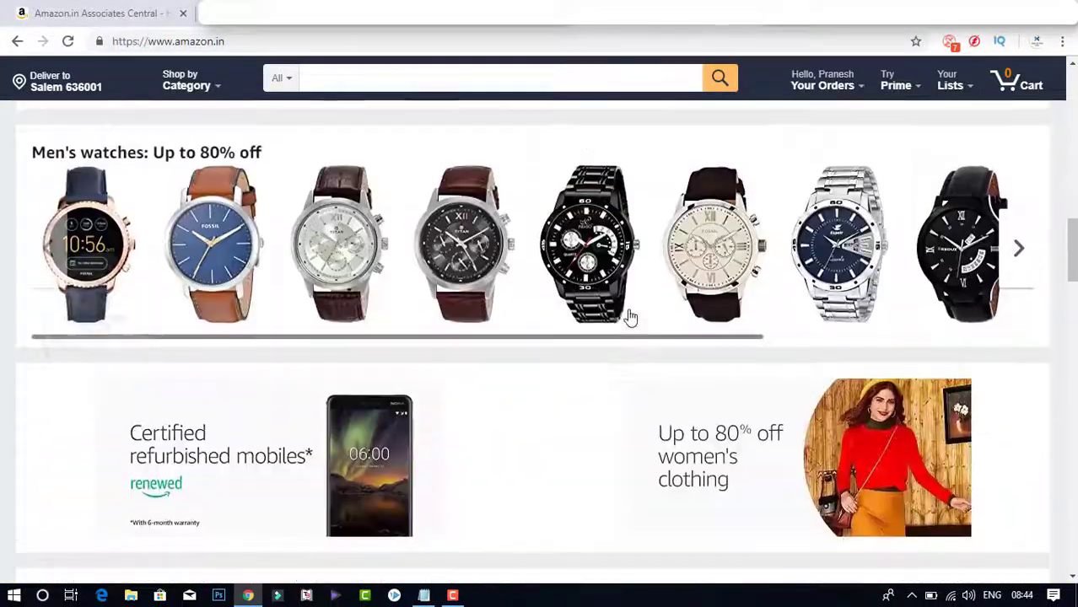
{"action": "scroll", "coordinate": [630, 319], "scroll_direction": "up", "scroll_amount": 5}
{"action": "left_click", "coordinate": [166, 343]}
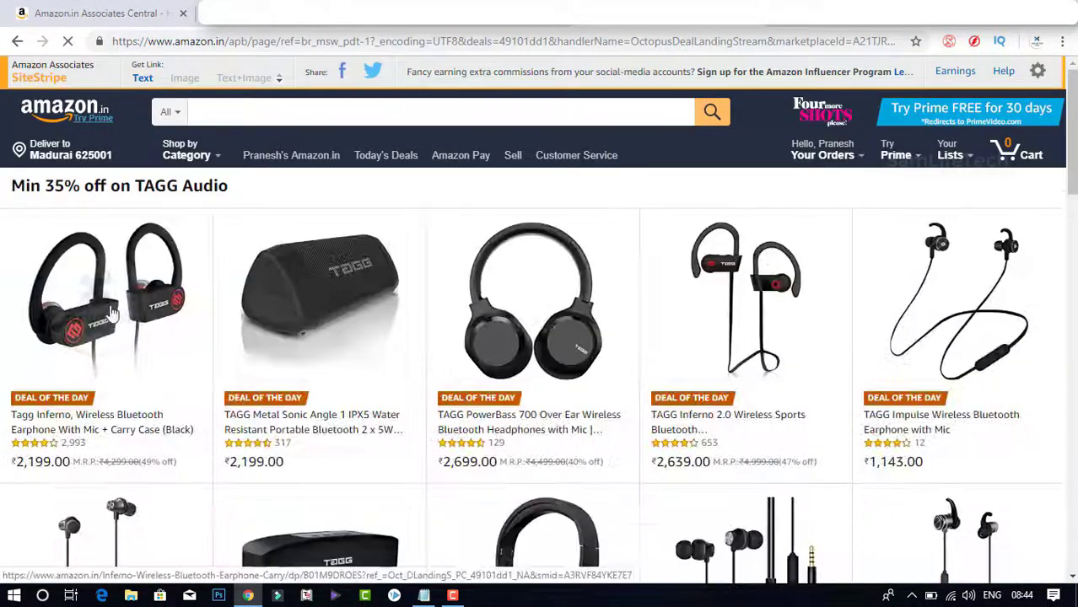
Open the Tagg Inferno wireless Bluetooth earphone product and get its text affiliate link through SiteStripe
{"action": "left_click", "coordinate": [112, 314]}
{"action": "scroll", "coordinate": [112, 314], "scroll_direction": "down", "scroll_amount": 4}
{"action": "scroll", "coordinate": [113, 314], "scroll_direction": "up", "scroll_amount": 4}
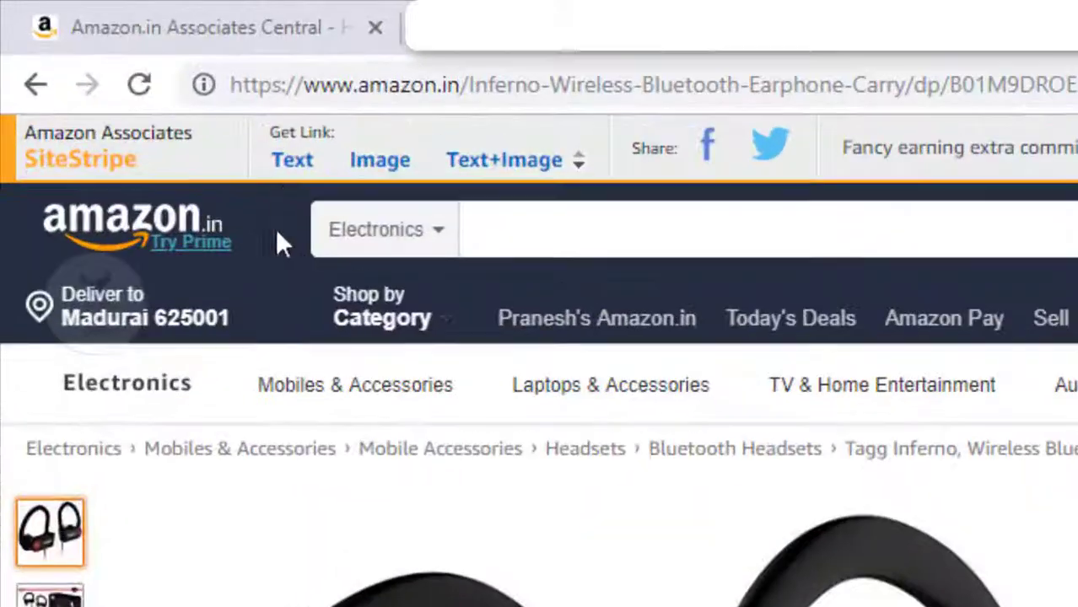
{"action": "left_click", "coordinate": [290, 162]}
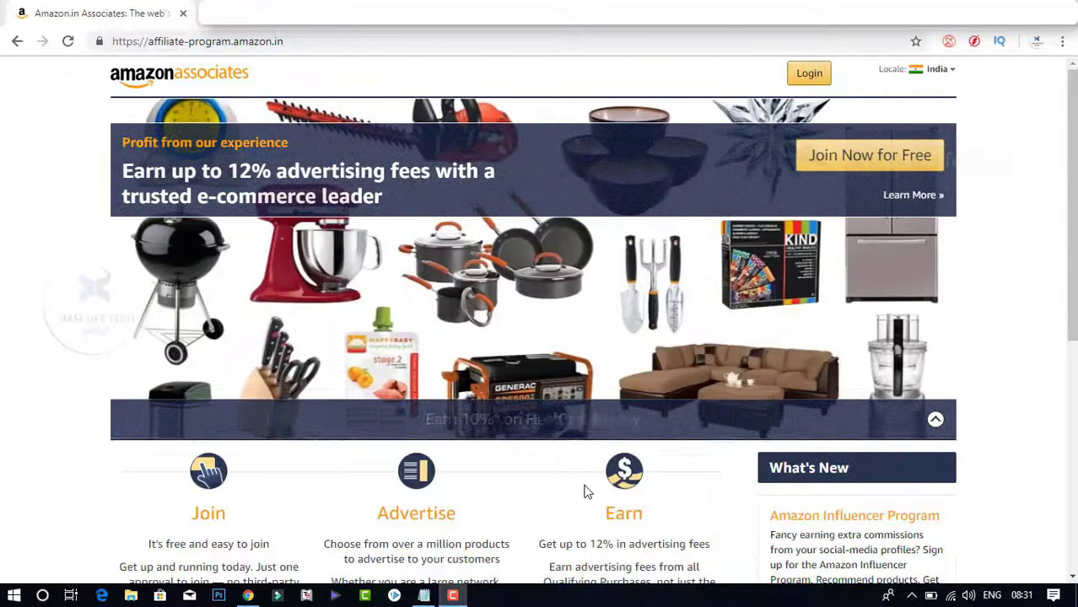
Start joining the Amazon Associates program at affiliate-program.amazon.in and log in with the Amazon account
{"action": "left_click", "coordinate": [196, 44]}
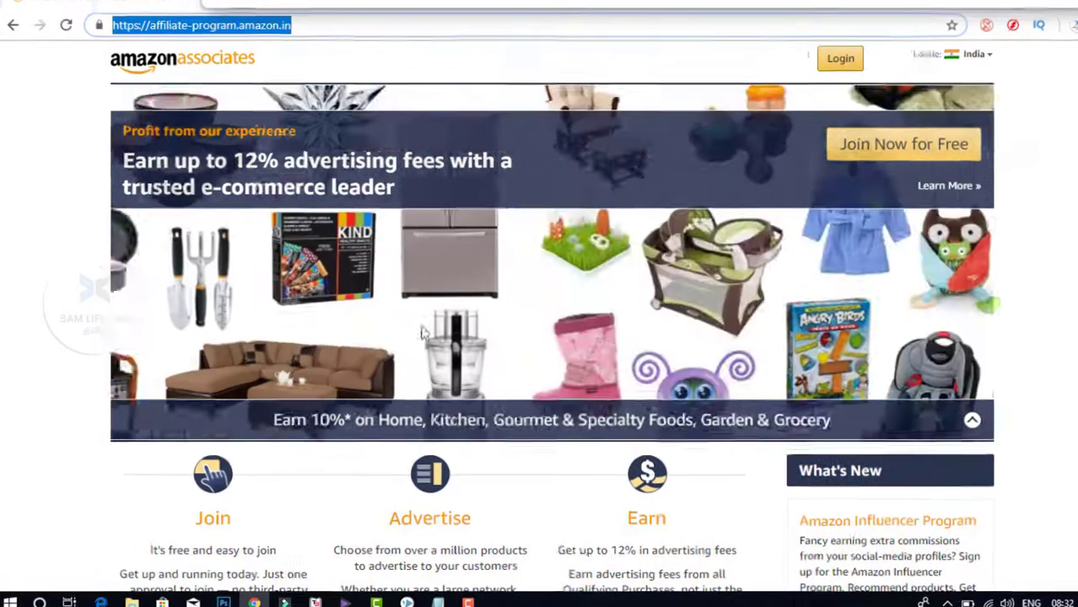
{"action": "scroll", "coordinate": [470, 446], "scroll_direction": "down", "scroll_amount": 3}
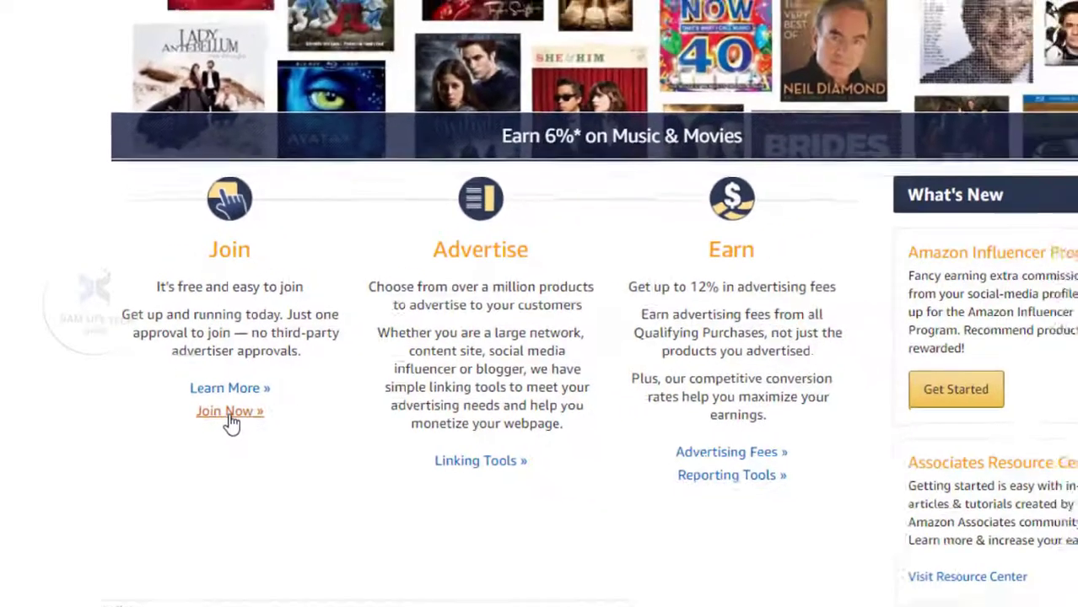
{"action": "left_click", "coordinate": [265, 422]}
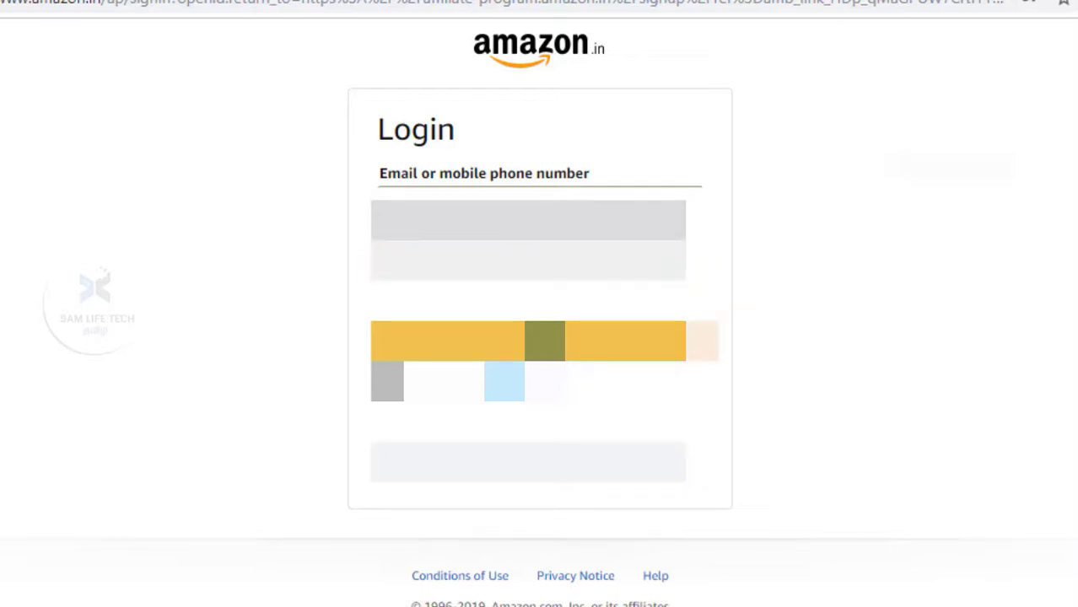
{"action": "left_click", "coordinate": [488, 337]}
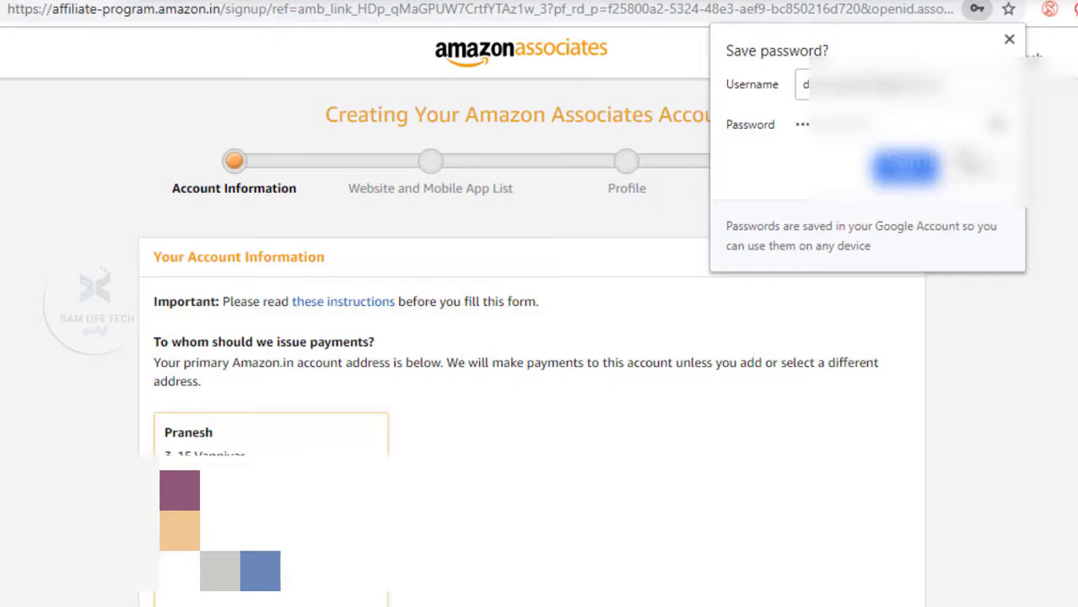
{"action": "left_click", "coordinate": [894, 177]}
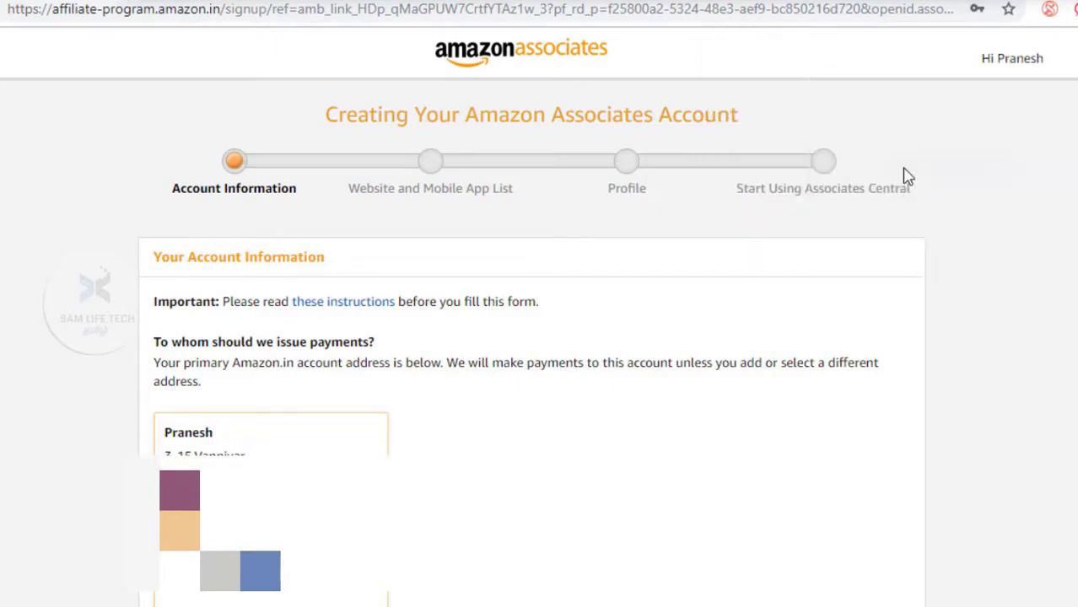
Answer No to the U.S. person tax question in the account information and proceed to the website and mobile app list
{"action": "scroll", "coordinate": [730, 405], "scroll_direction": "down", "scroll_amount": 3}
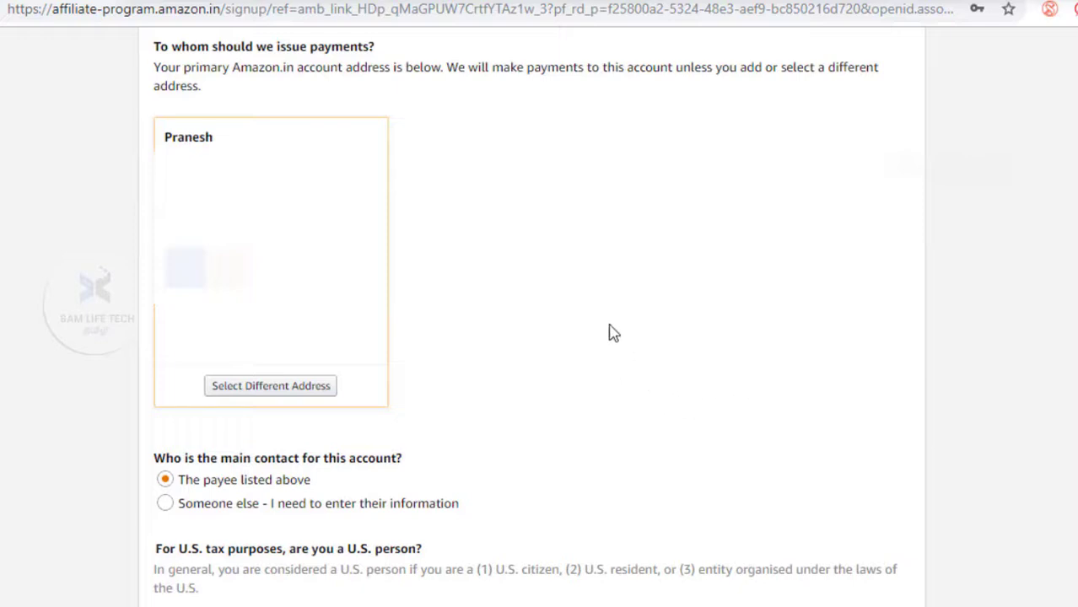
{"action": "scroll", "coordinate": [638, 354], "scroll_direction": "down", "scroll_amount": 3}
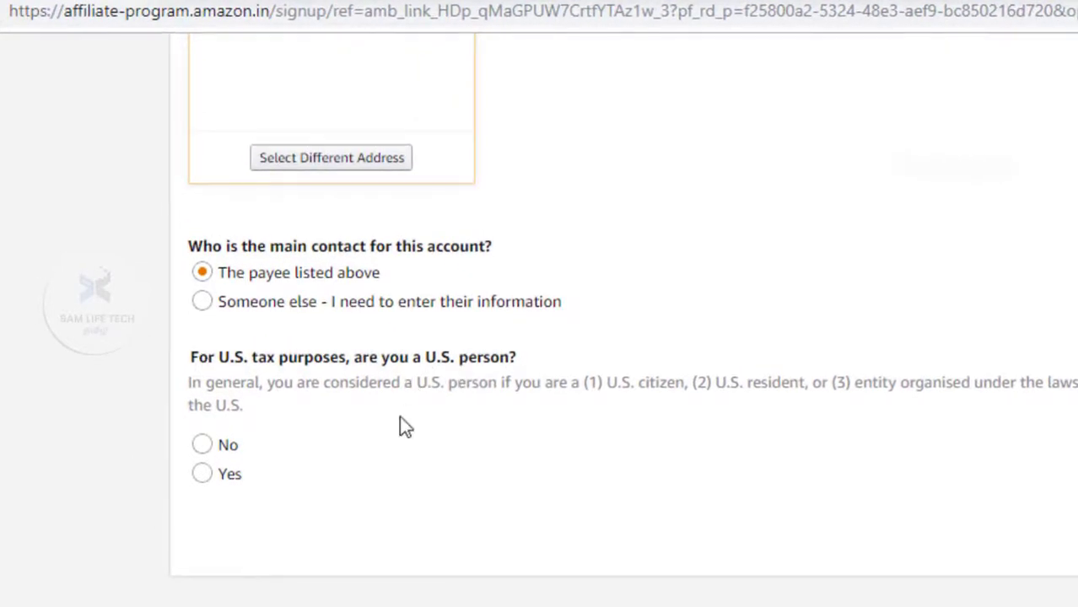
{"action": "left_click", "coordinate": [203, 444]}
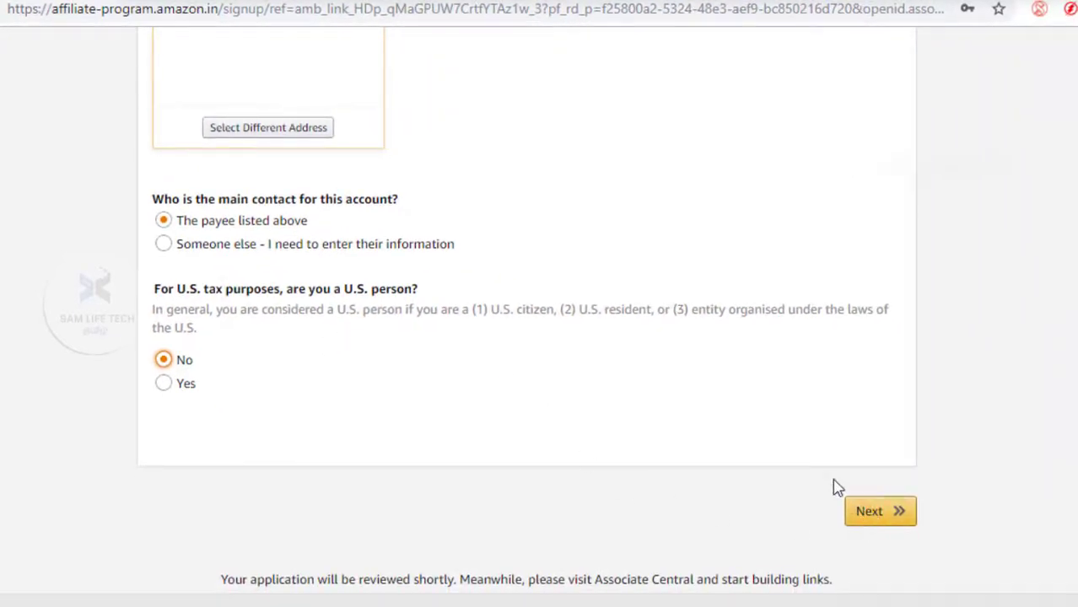
{"action": "left_click", "coordinate": [895, 529]}
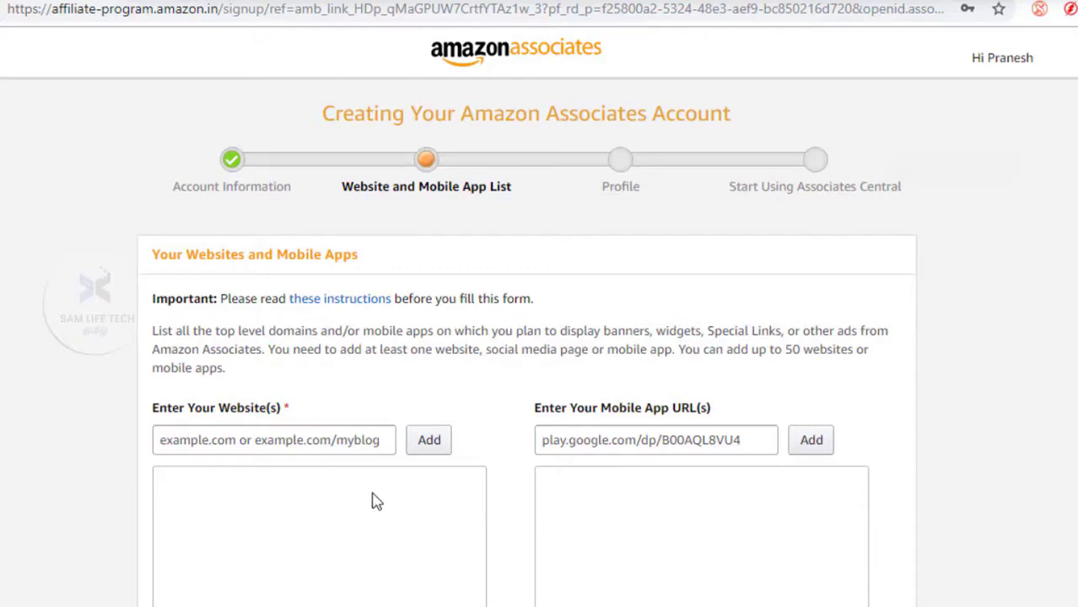
Add the copied Sam Life Tech YouTube channel address to the website list and proceed to the profile form
{"action": "scroll", "coordinate": [378, 502], "scroll_direction": "down", "scroll_amount": 1}
{"action": "scroll", "coordinate": [382, 504], "scroll_direction": "down", "scroll_amount": 2}
{"action": "scroll", "coordinate": [384, 501], "scroll_direction": "up", "scroll_amount": 3}
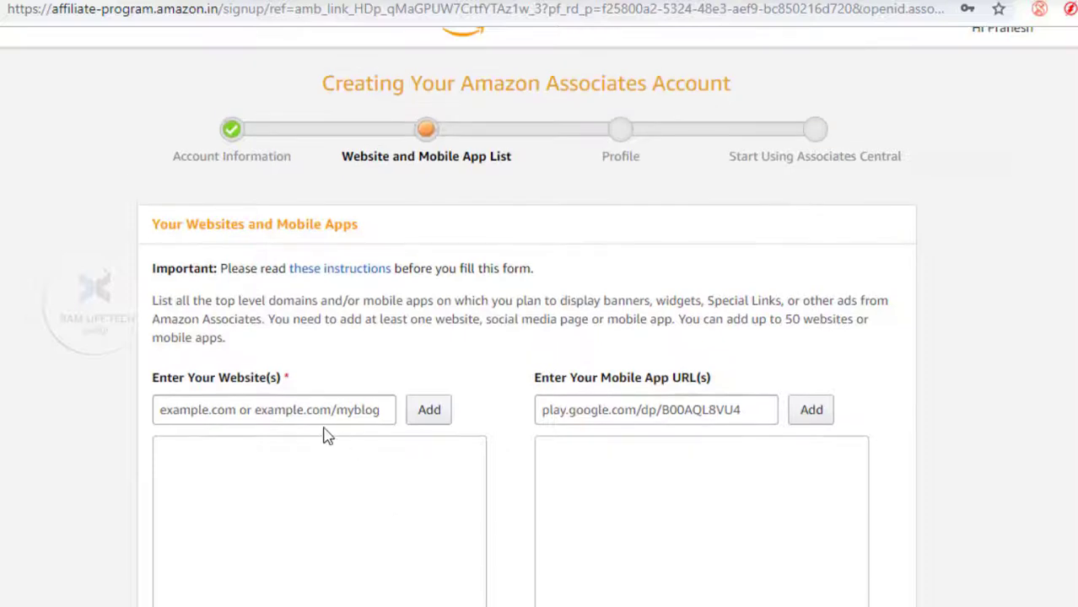
{"action": "left_click", "coordinate": [294, 410]}
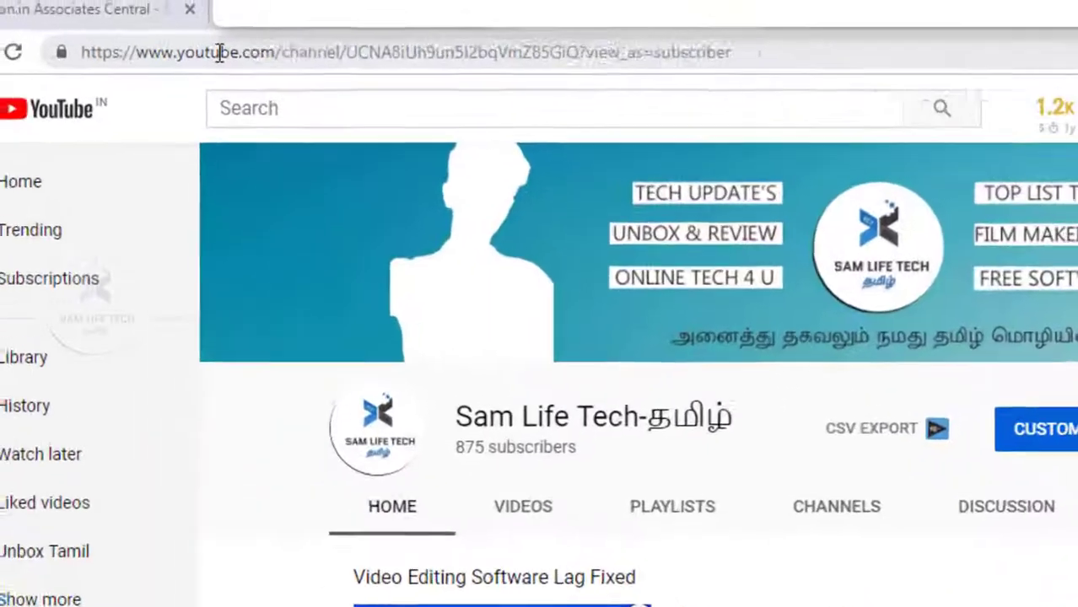
{"action": "left_click", "coordinate": [216, 48]}
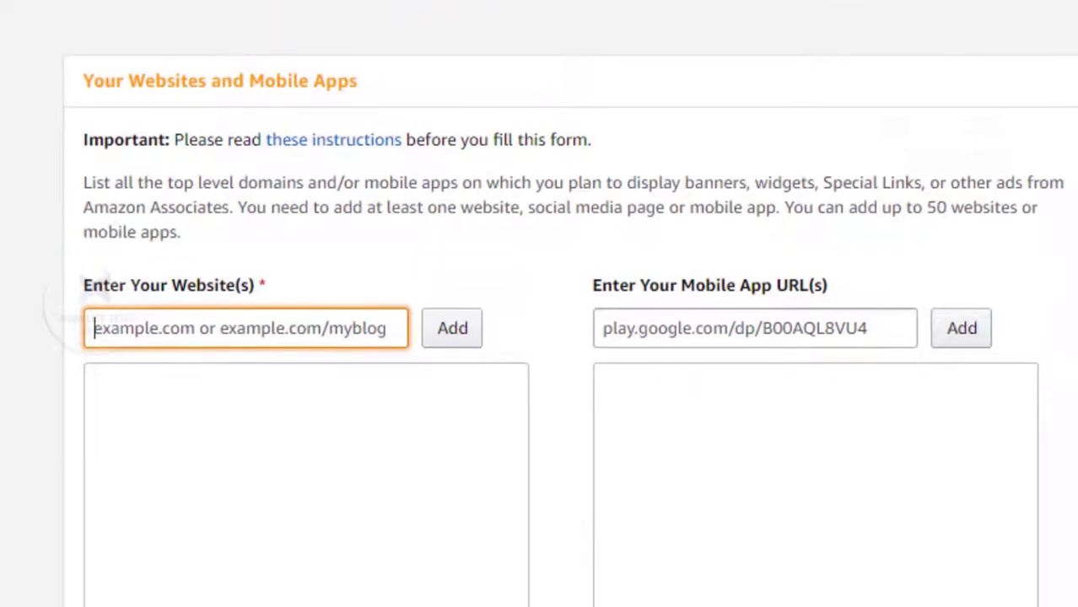
{"action": "key", "text": "ctrl+v"}
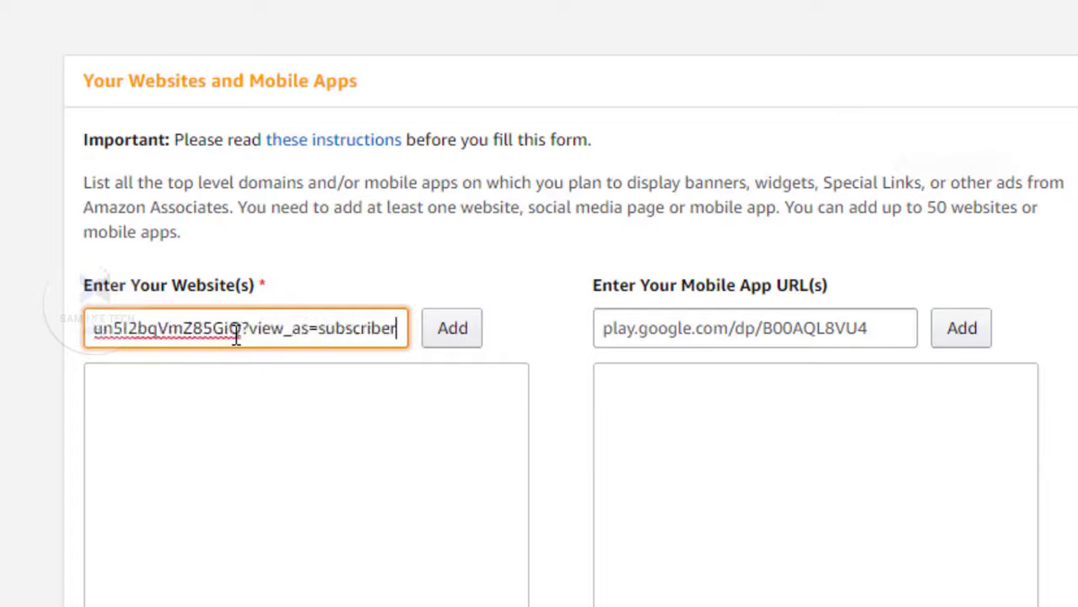
{"action": "left_click", "coordinate": [460, 344]}
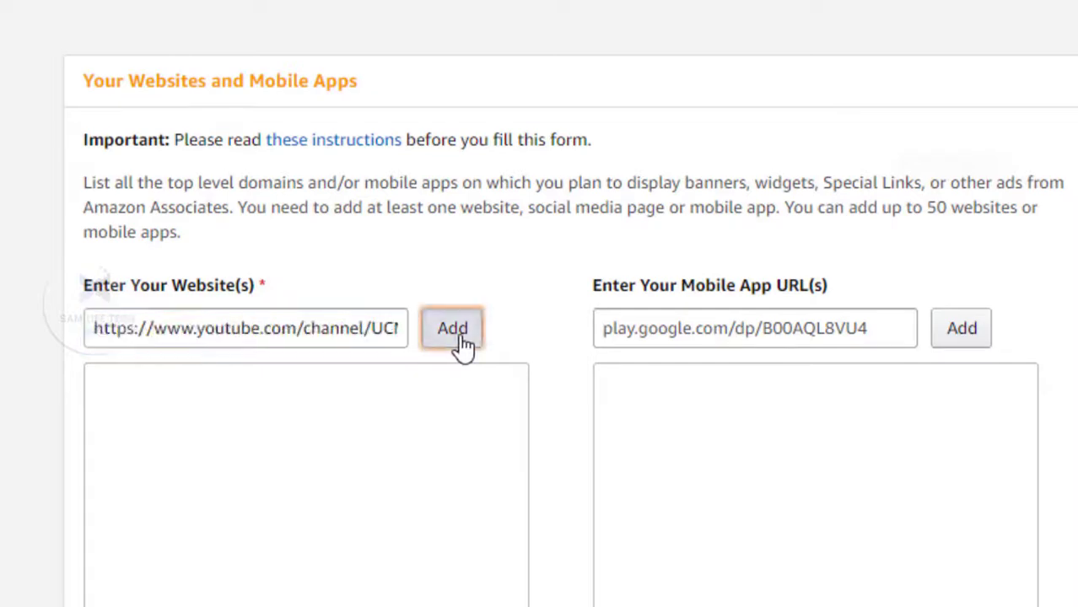
{"action": "mouse_move", "coordinate": [215, 428]}
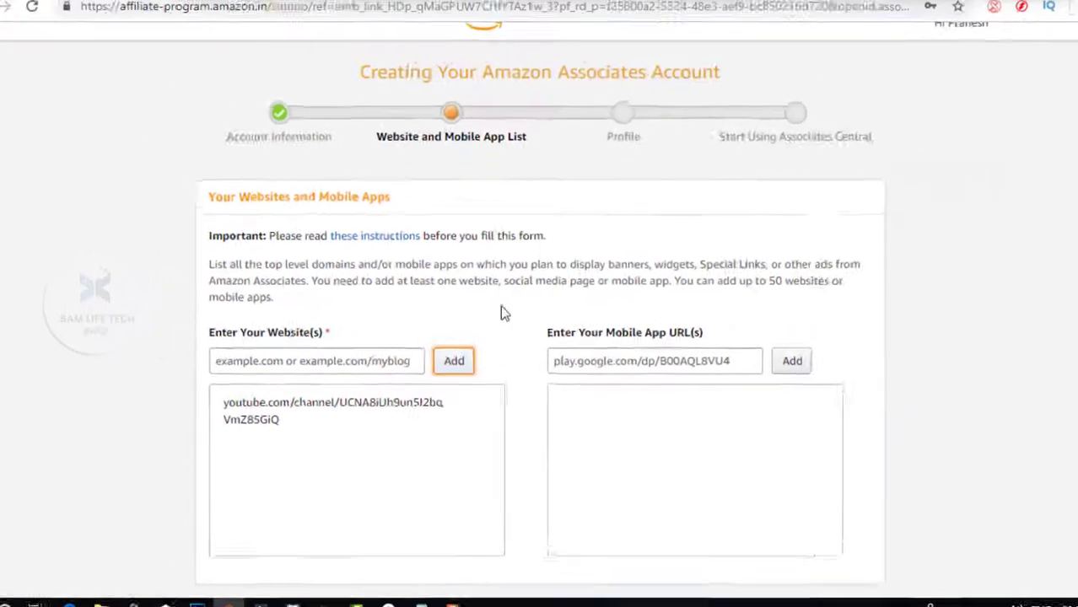
{"action": "scroll", "coordinate": [506, 312], "scroll_direction": "down", "scroll_amount": 3}
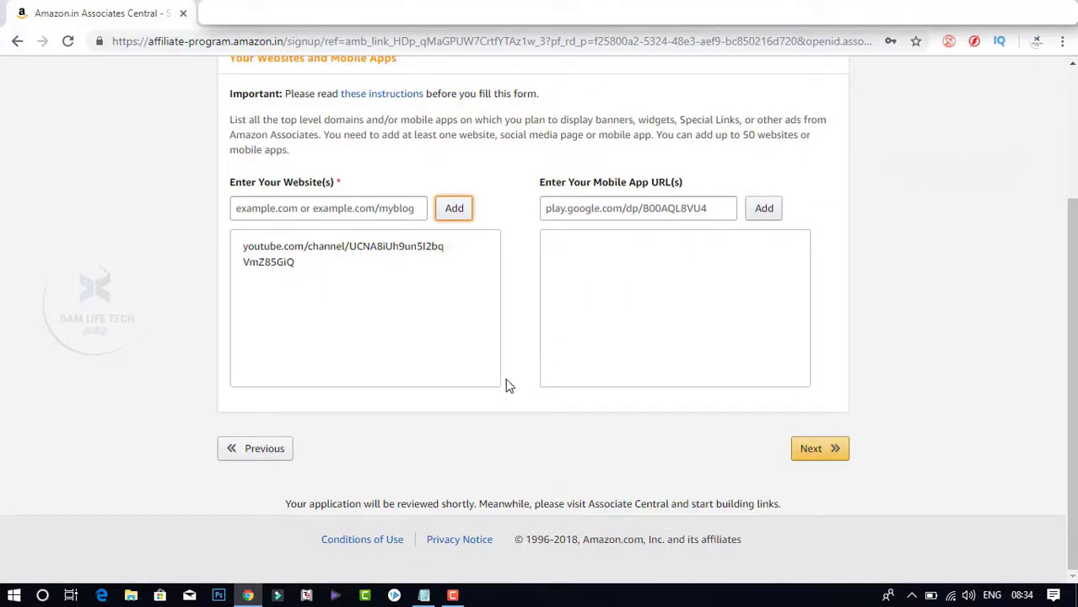
{"action": "left_click", "coordinate": [820, 452]}
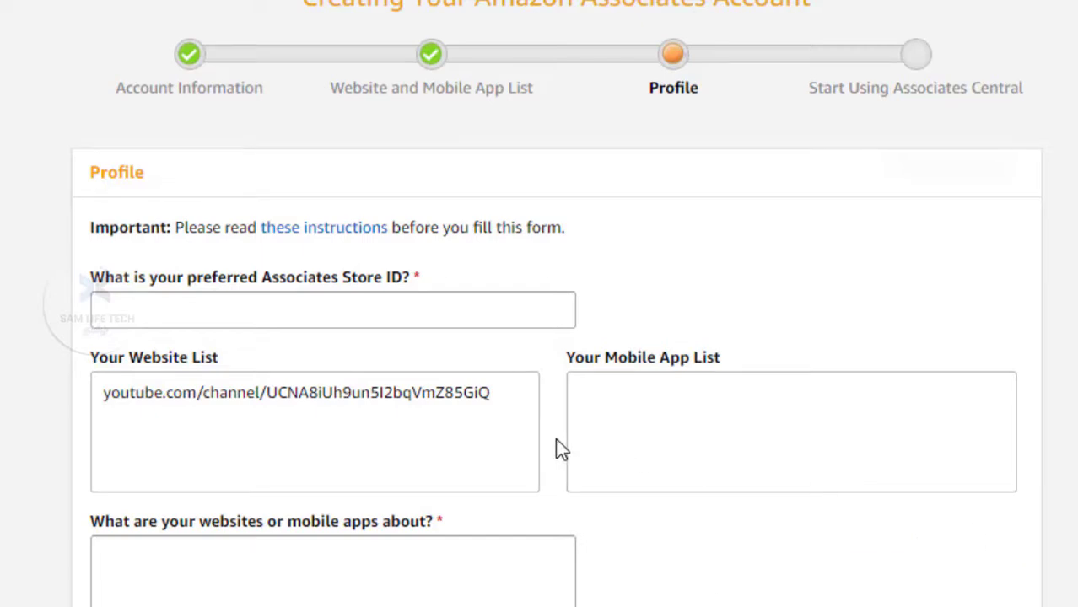
Set the preferred Associates Store ID to SamLifeTech and describe the website as "Tech Update and Mobile Review"
{"action": "left_click", "coordinate": [183, 315]}
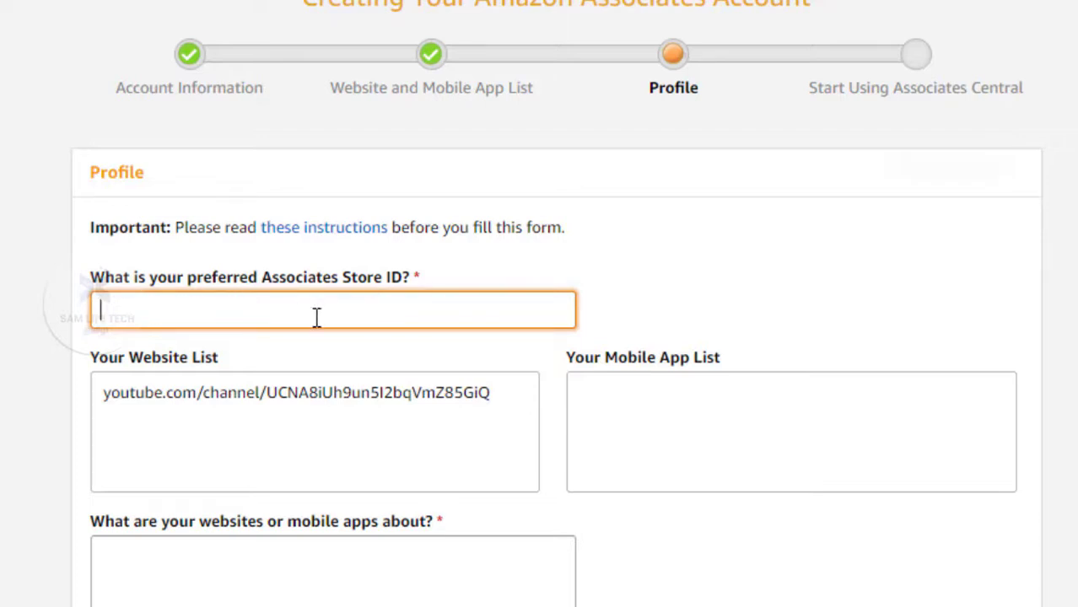
{"action": "type", "text": "SamLifeTech"}
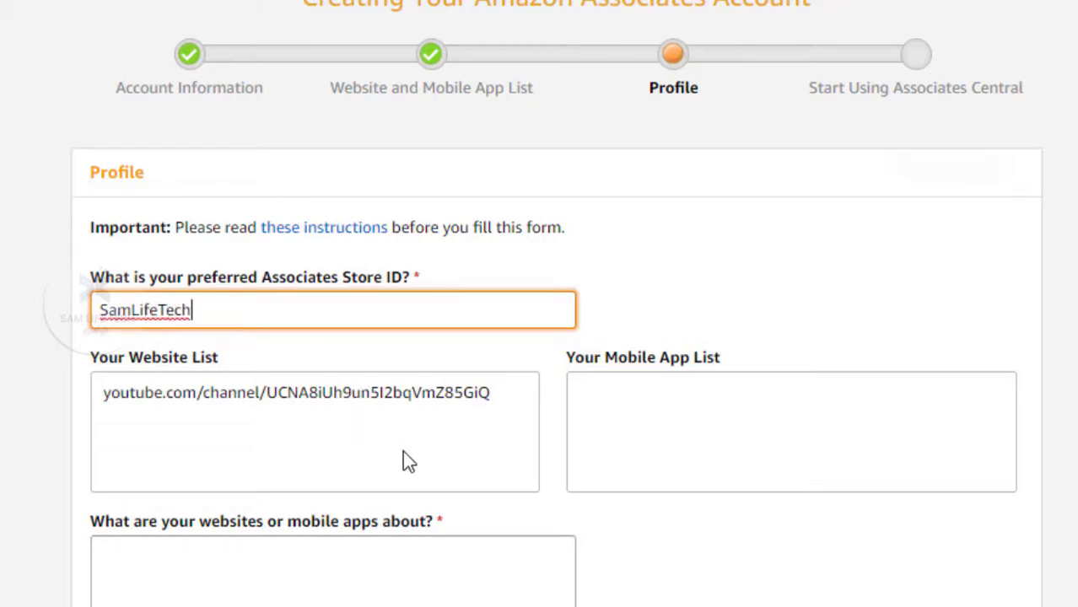
{"action": "scroll", "coordinate": [402, 462], "scroll_direction": "down", "scroll_amount": 2}
{"action": "left_click", "coordinate": [230, 449]}
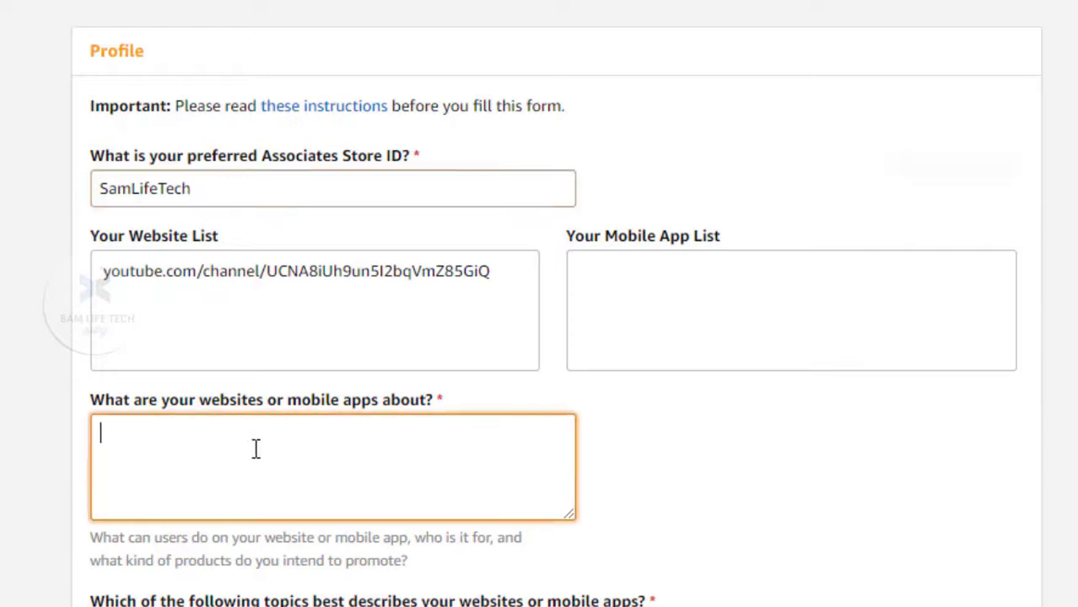
{"action": "scroll", "coordinate": [375, 449], "scroll_direction": "down", "scroll_amount": 4}
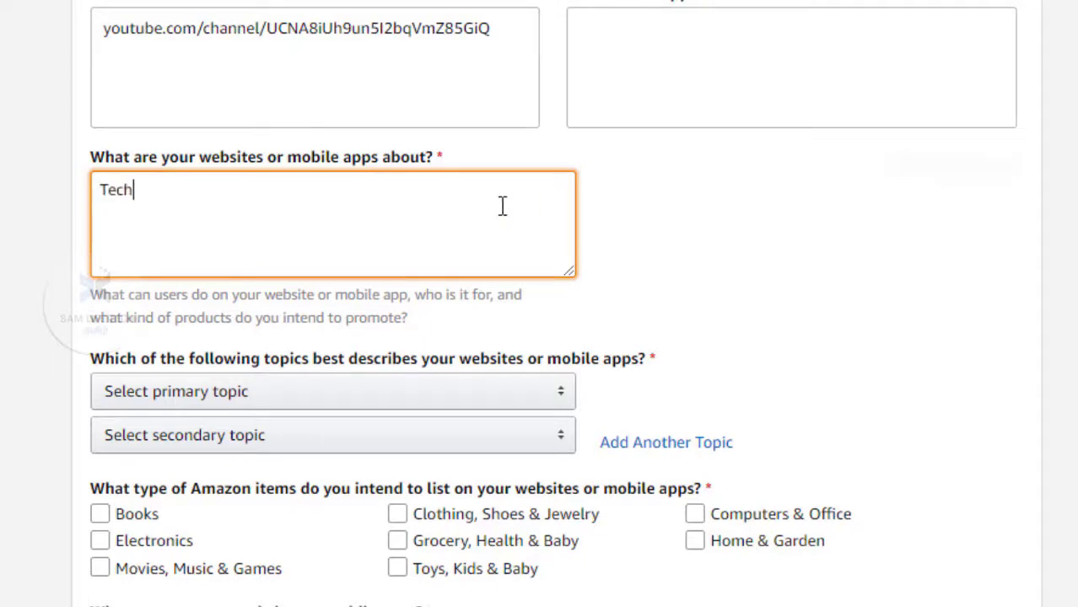
{"action": "type", "text": "date and Mobile Review"}
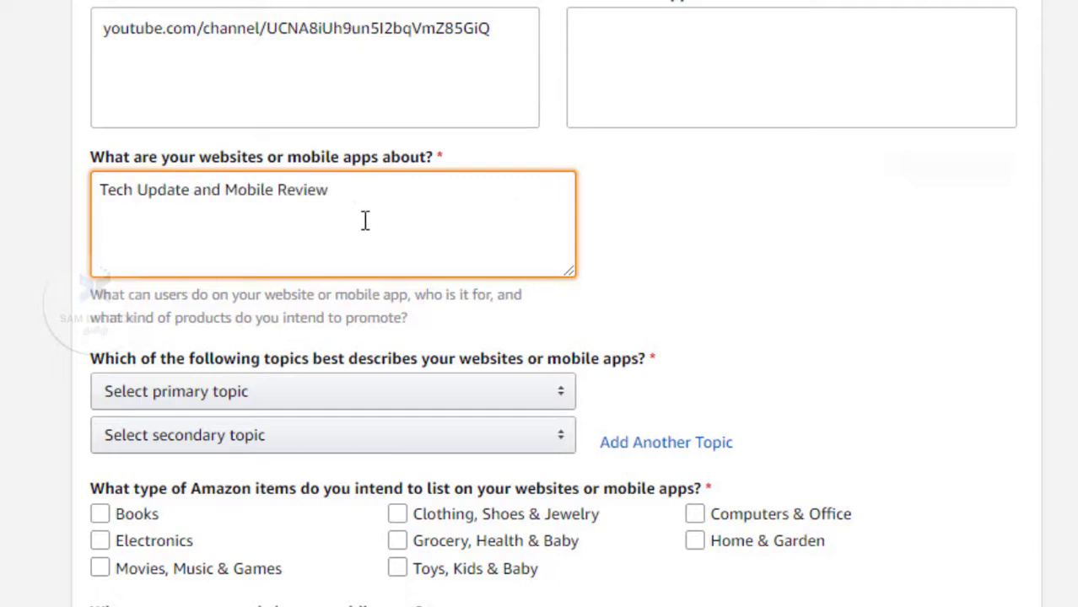
Choose Computers/Software/Technology as the primary topic and Education/ School /Reference/News as the secondary topic
{"action": "scroll", "coordinate": [385, 240], "scroll_direction": "down", "scroll_amount": 2}
{"action": "scroll", "coordinate": [383, 247], "scroll_direction": "down", "scroll_amount": 2}
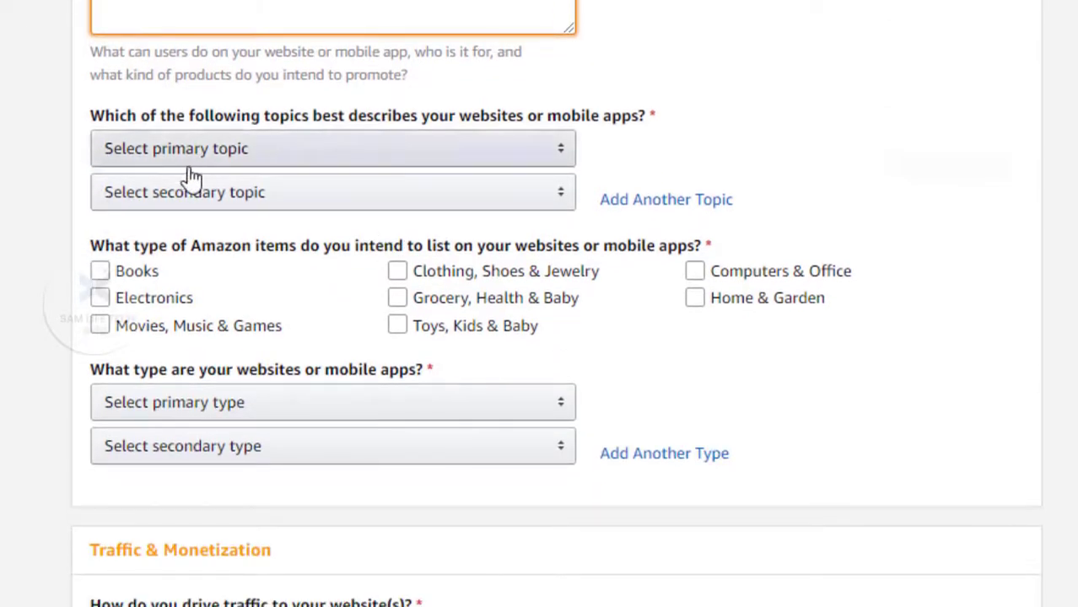
{"action": "left_click", "coordinate": [433, 164]}
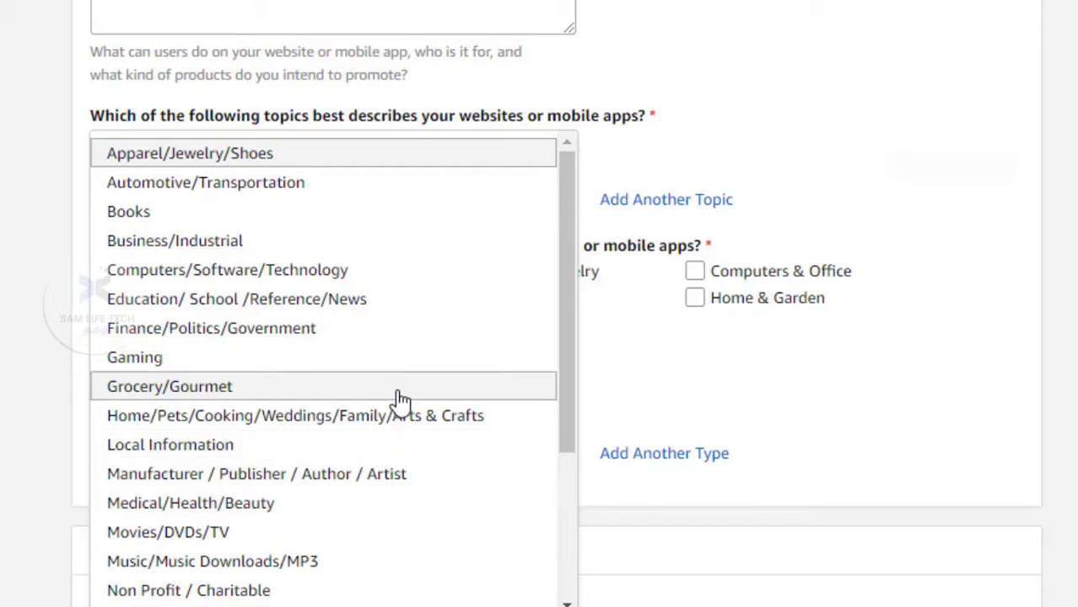
{"action": "scroll", "coordinate": [397, 404], "scroll_direction": "down", "scroll_amount": 3}
{"action": "scroll", "coordinate": [398, 408], "scroll_direction": "down", "scroll_amount": 5}
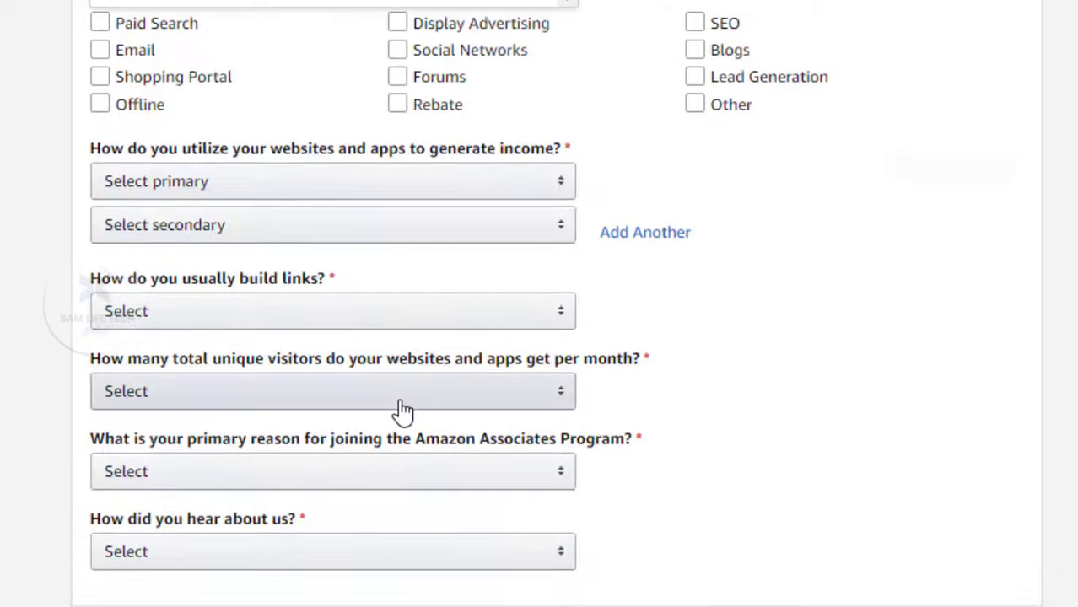
{"action": "scroll", "coordinate": [401, 410], "scroll_direction": "up", "scroll_amount": 3}
{"action": "scroll", "coordinate": [330, 188], "scroll_direction": "up", "scroll_amount": 3}
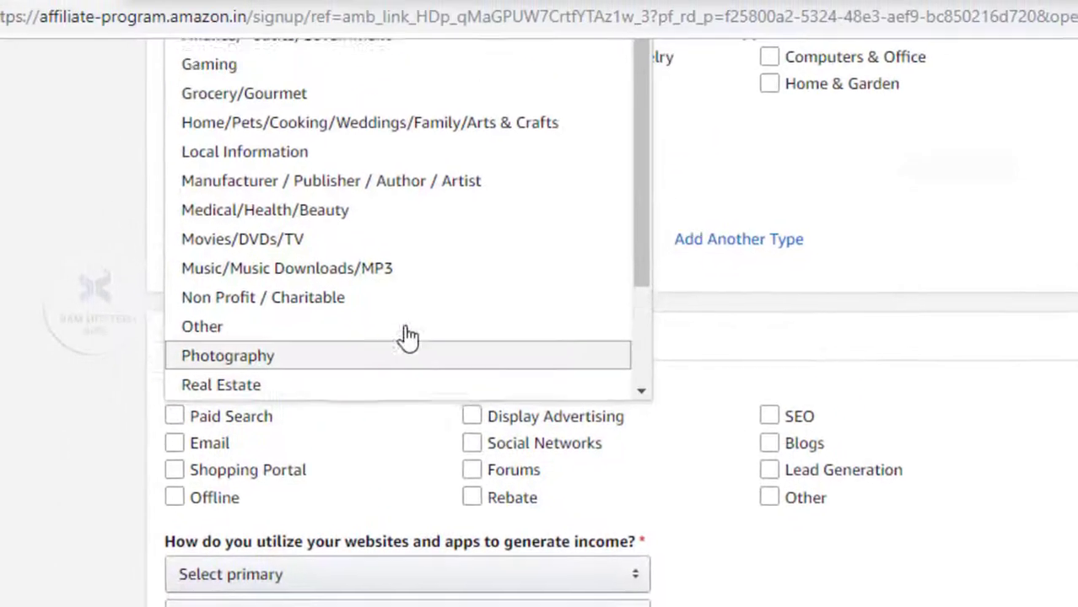
{"action": "scroll", "coordinate": [407, 336], "scroll_direction": "up", "scroll_amount": 8}
{"action": "scroll", "coordinate": [349, 366], "scroll_direction": "down", "scroll_amount": 1}
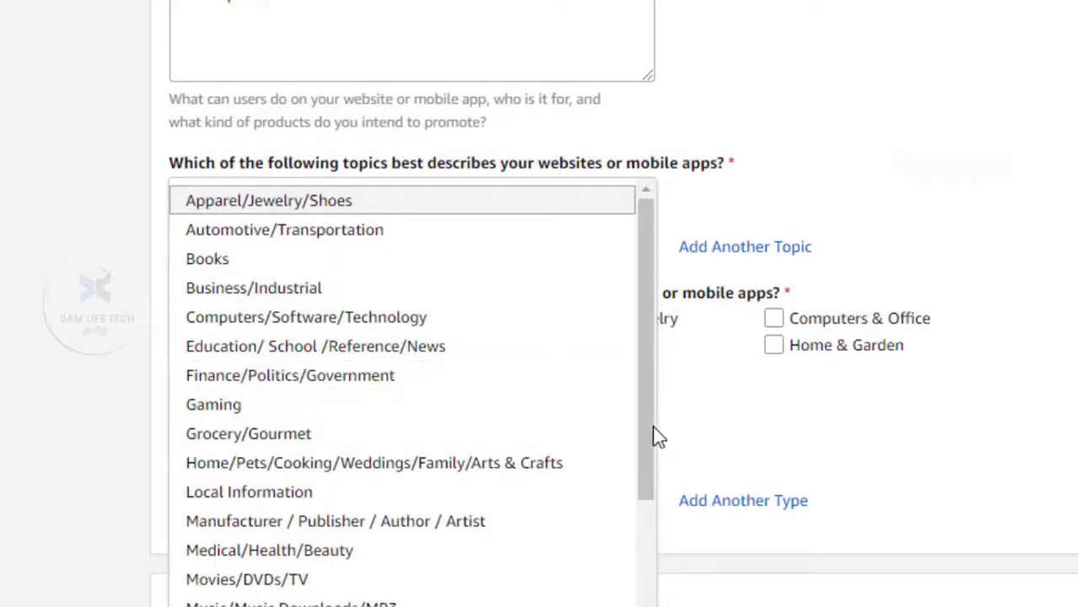
{"action": "scroll", "coordinate": [651, 472], "scroll_direction": "down", "scroll_amount": 1}
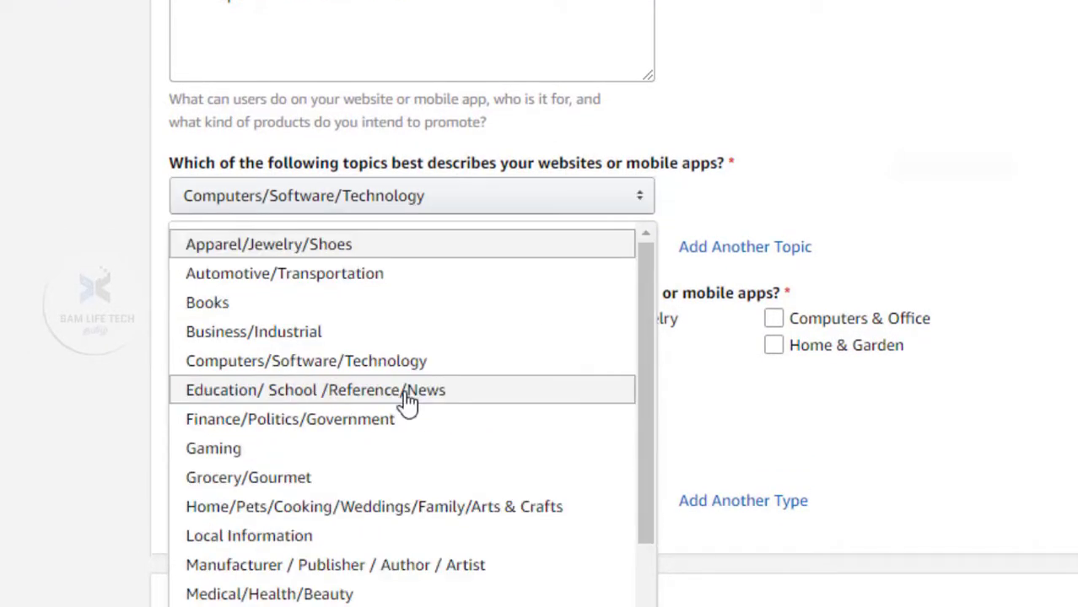
{"action": "left_click", "coordinate": [408, 389]}
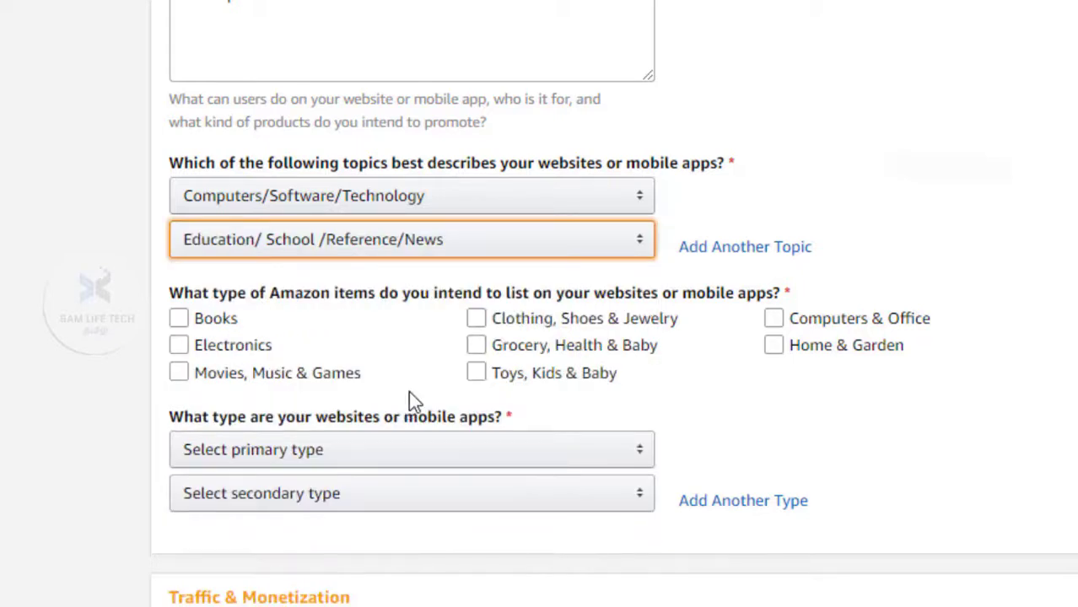
Select Books, Electronics, and Movies, Music & Games as the Amazon item types intended for listing
{"action": "left_click", "coordinate": [344, 371]}
{"action": "left_click", "coordinate": [180, 318]}
{"action": "left_click", "coordinate": [549, 316]}
{"action": "left_click", "coordinate": [190, 320]}
{"action": "left_click", "coordinate": [205, 346]}
{"action": "left_click", "coordinate": [269, 376]}
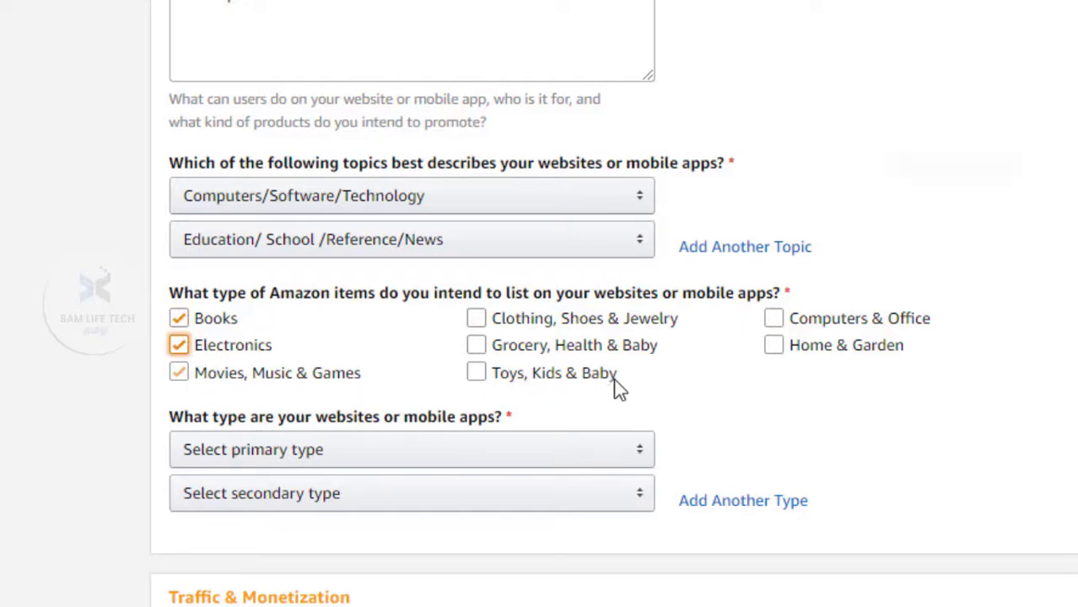
Add Computers & Office and Clothing, Shoes & Jewelry to the Amazon item types intended for listing
{"action": "left_click", "coordinate": [615, 378]}
{"action": "left_click", "coordinate": [846, 315]}
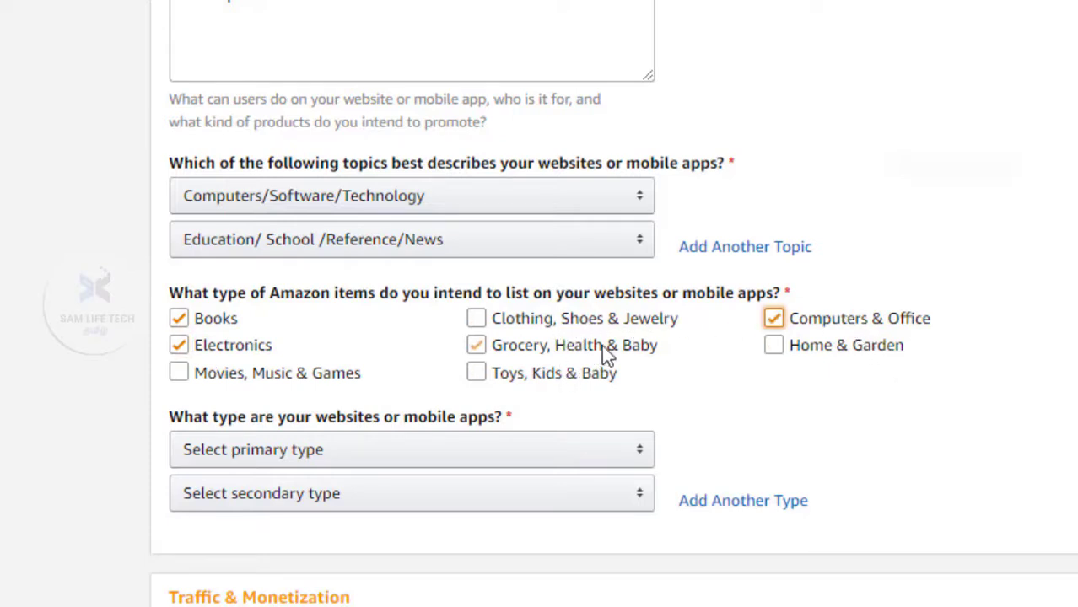
{"action": "left_click", "coordinate": [819, 355]}
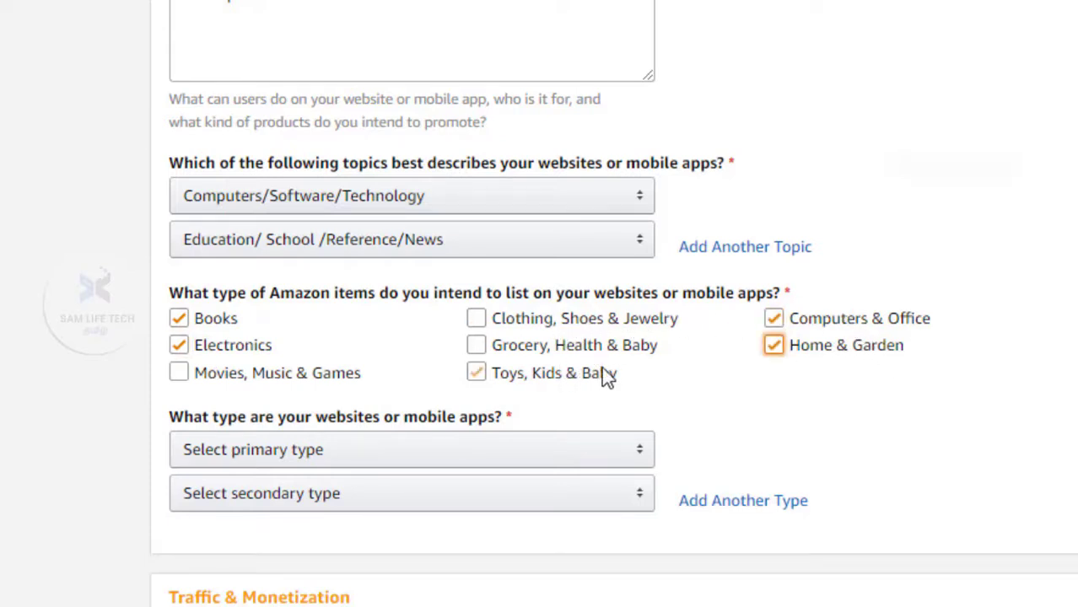
{"action": "left_click", "coordinate": [818, 353]}
{"action": "left_click", "coordinate": [506, 323]}
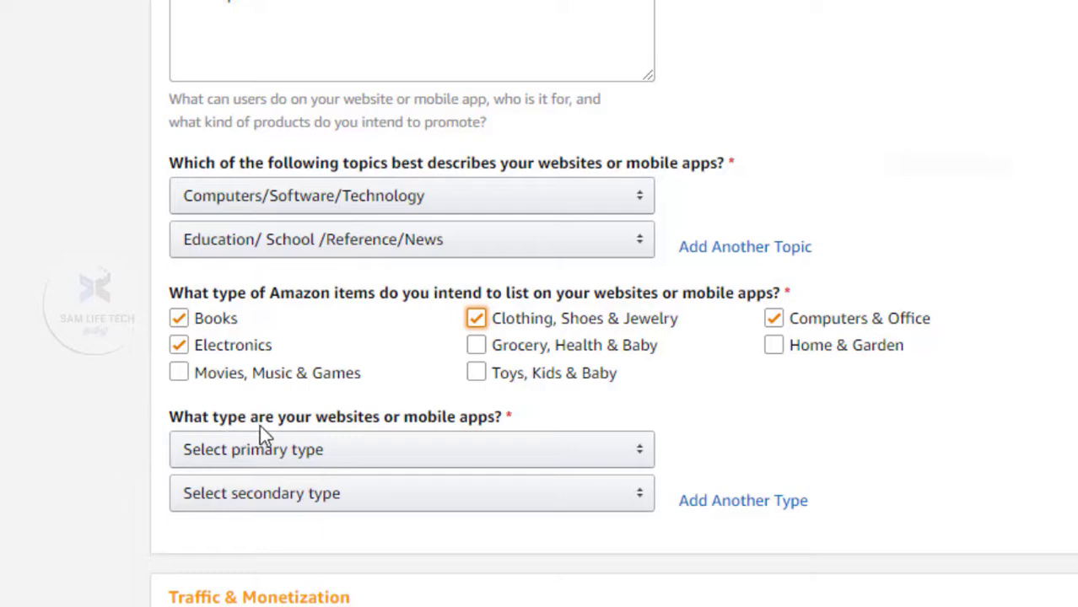
Set both the primary and the secondary website type to Other
{"action": "left_click", "coordinate": [545, 461]}
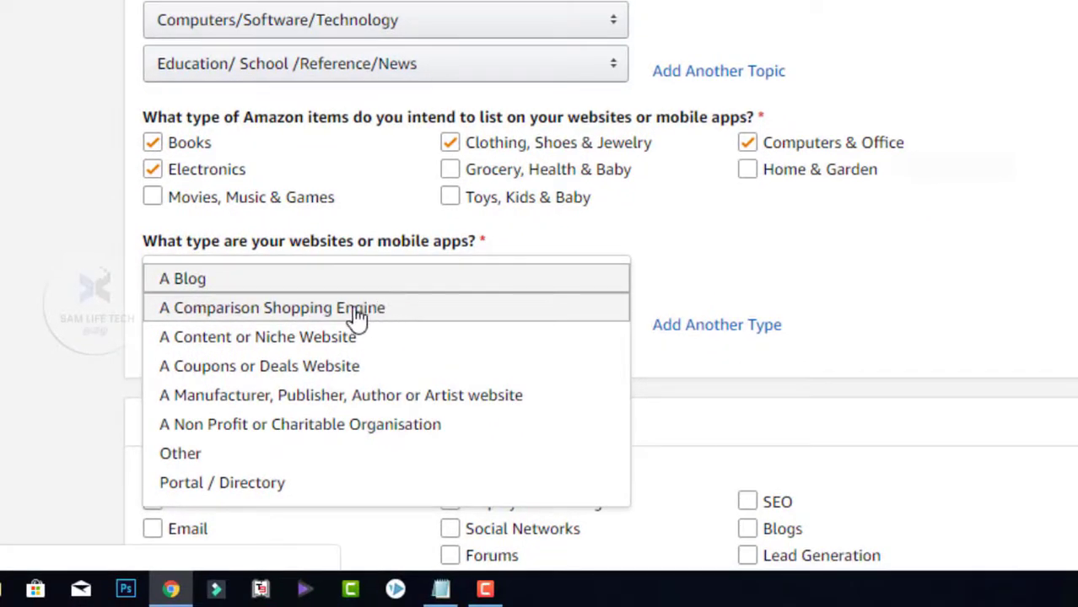
{"action": "left_click", "coordinate": [273, 462]}
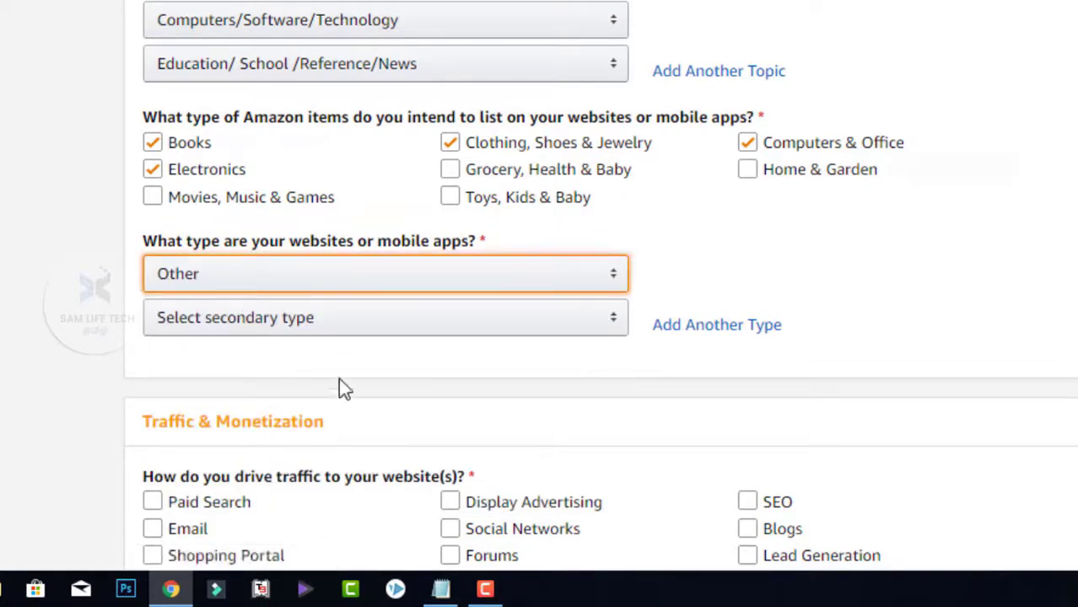
{"action": "left_click", "coordinate": [553, 326]}
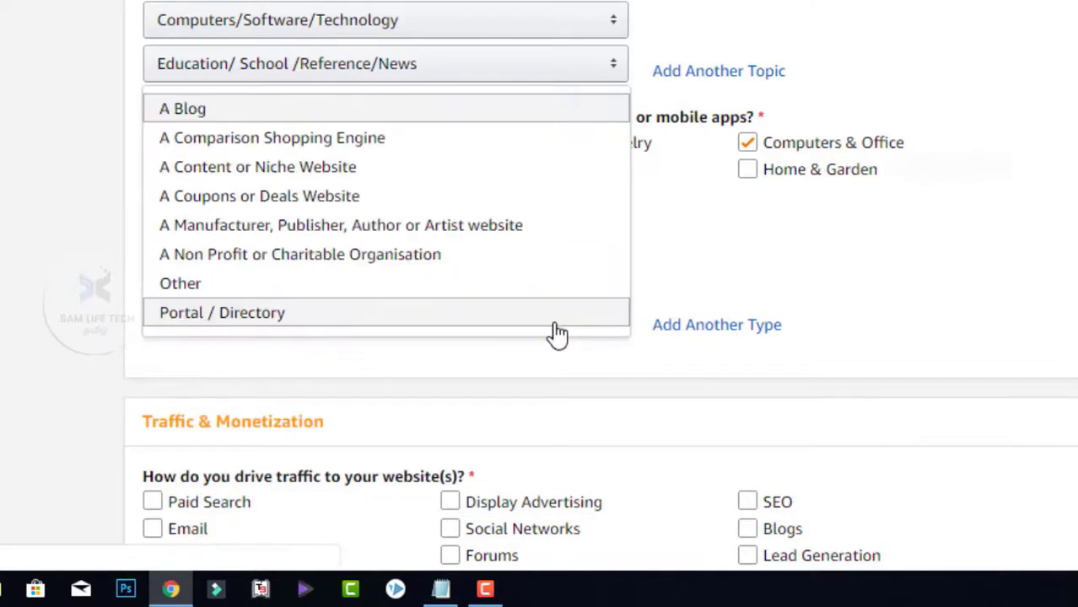
{"action": "left_click", "coordinate": [514, 284]}
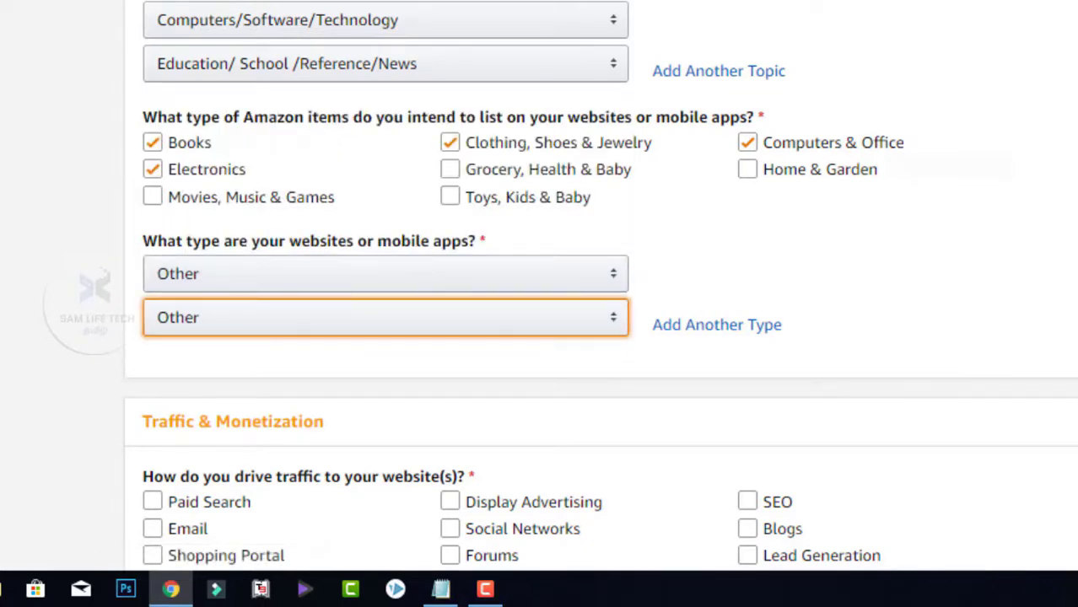
Mark Paid Search, Display Advertising, SEO, Social Networks and Blogs as traffic sources, and choose Amazon Associates as the only monetization used
{"action": "scroll", "coordinate": [600, 287], "scroll_direction": "down", "scroll_amount": 5}
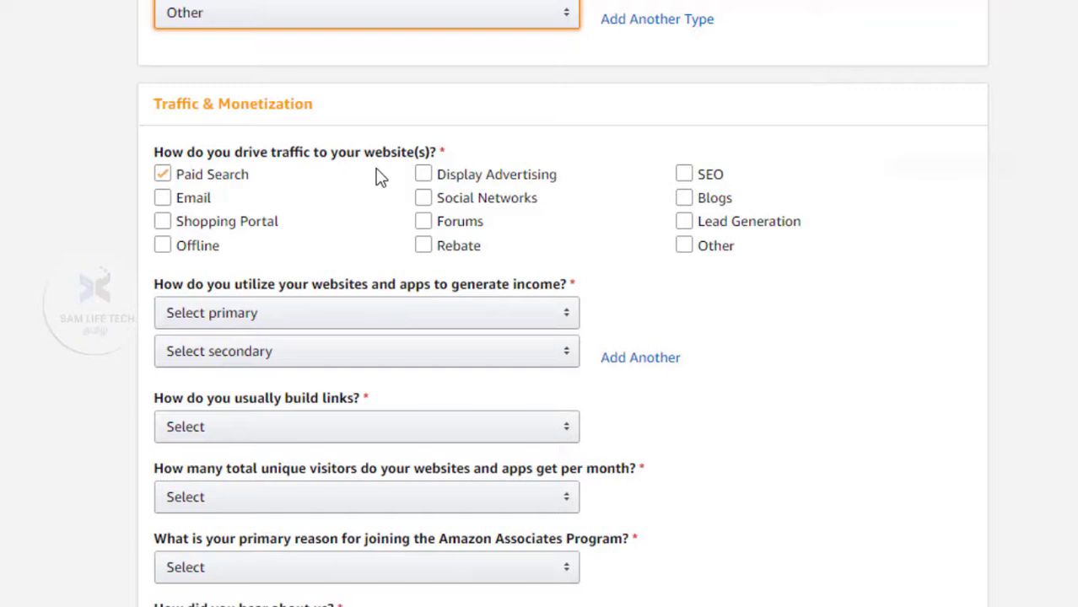
{"action": "left_click", "coordinate": [460, 205]}
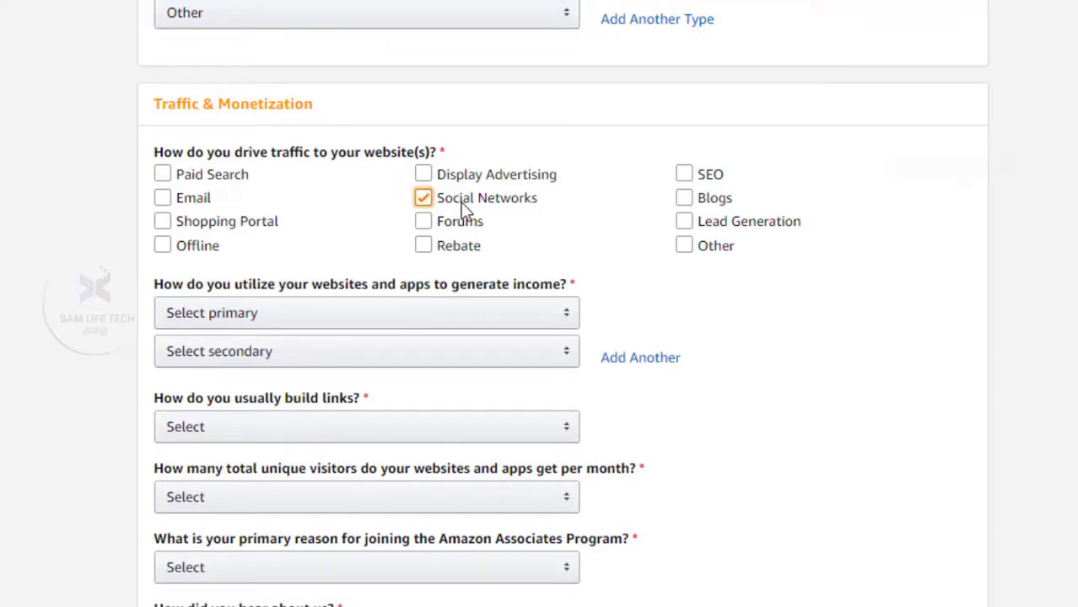
{"action": "left_click", "coordinate": [725, 205]}
{"action": "left_click", "coordinate": [718, 187]}
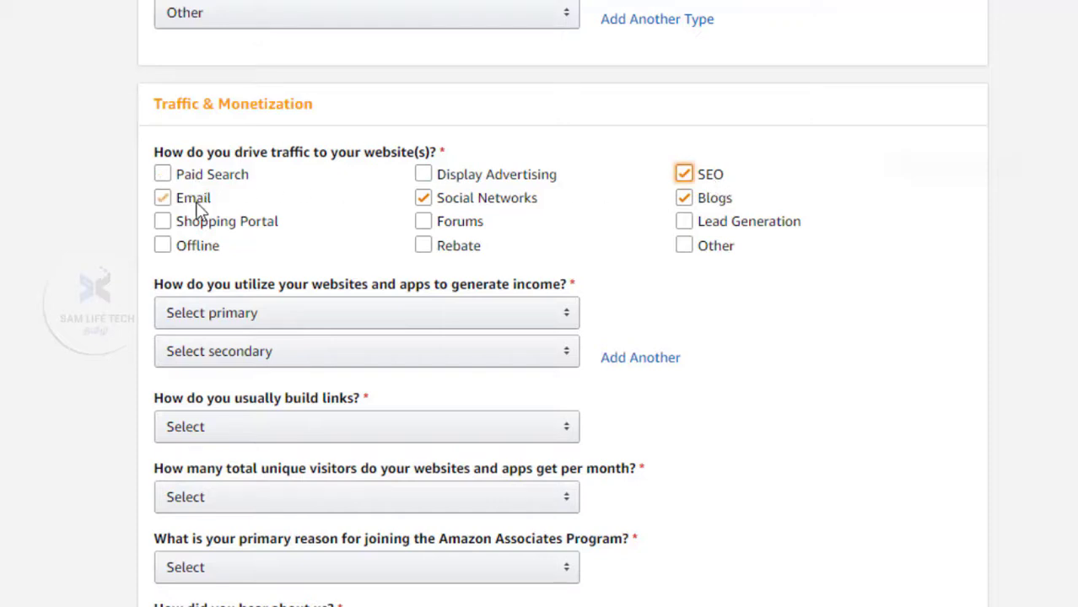
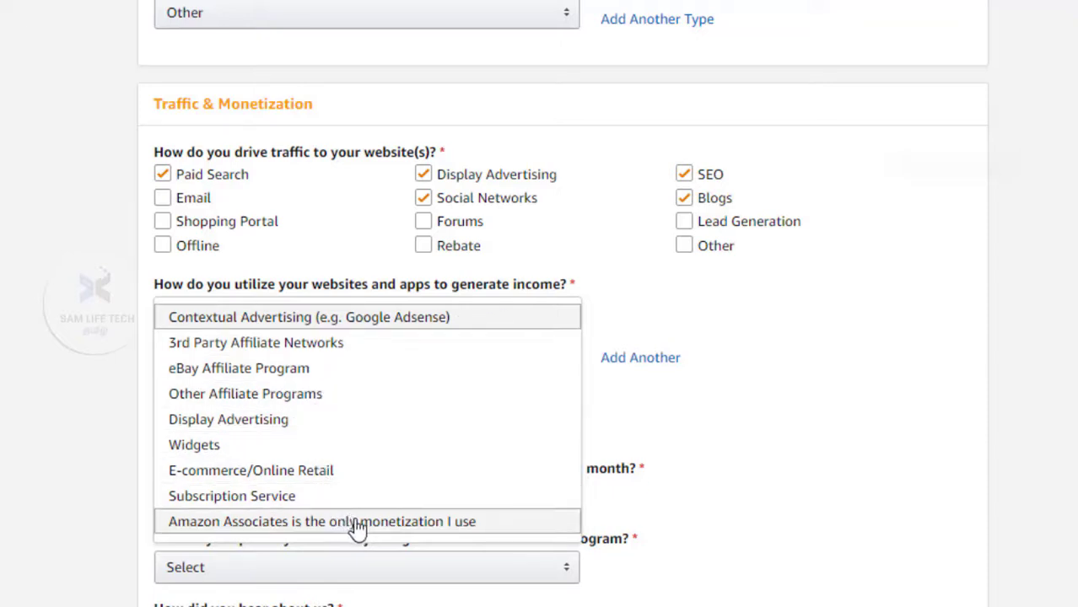
{"action": "left_click", "coordinate": [506, 522]}
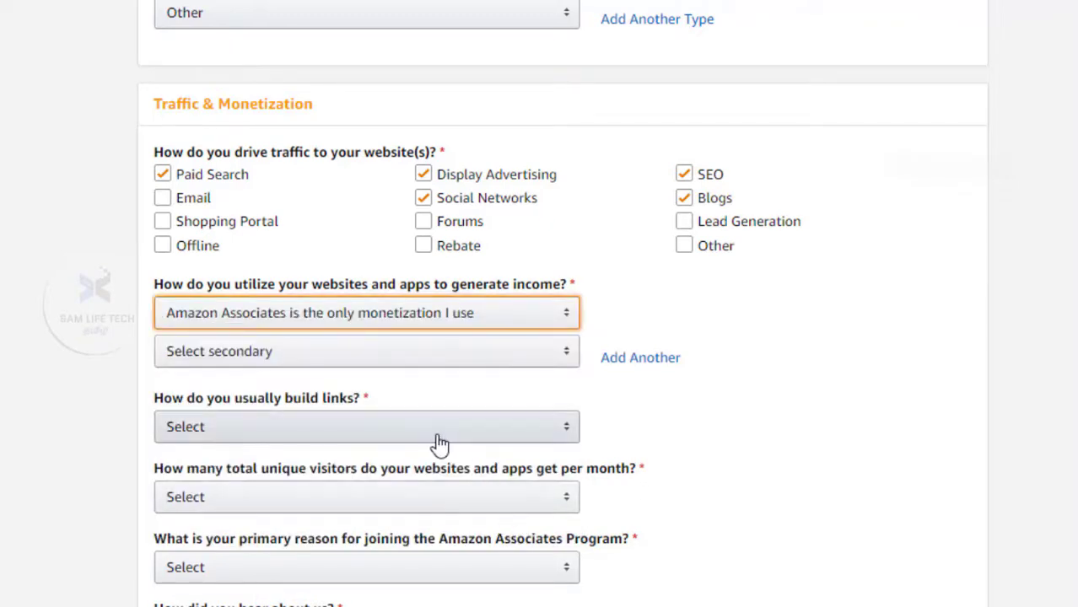
Set the usual link-building method to Other and the monthly unique visitors to From 5,001 to 50,000
{"action": "scroll", "coordinate": [1010, 313], "scroll_direction": "down", "scroll_amount": 3}
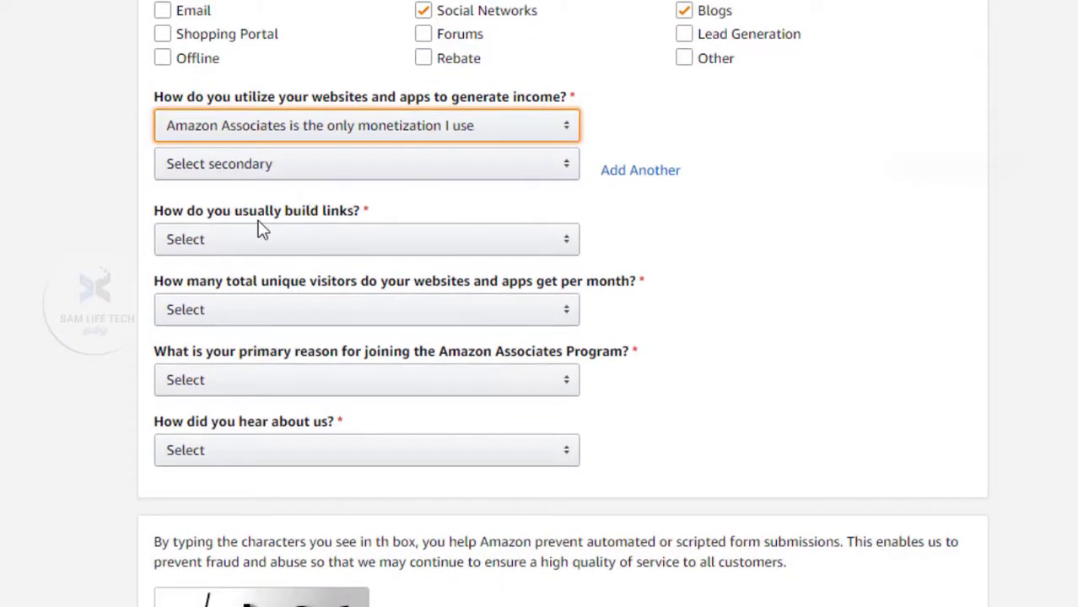
{"action": "left_click", "coordinate": [448, 239]}
{"action": "left_click", "coordinate": [284, 347]}
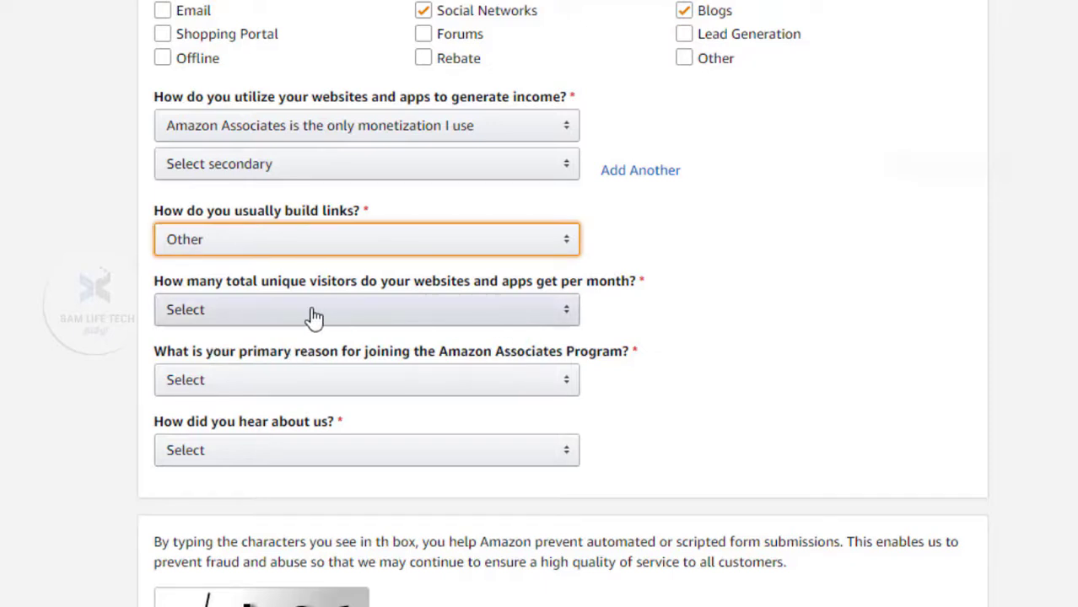
{"action": "left_click", "coordinate": [537, 313]}
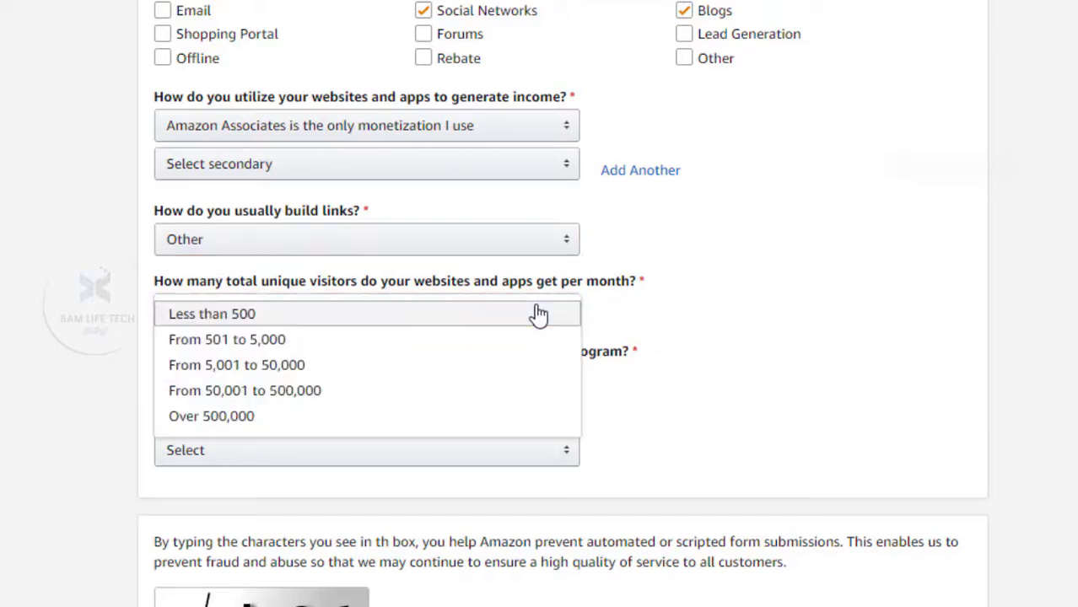
{"action": "left_click", "coordinate": [313, 377]}
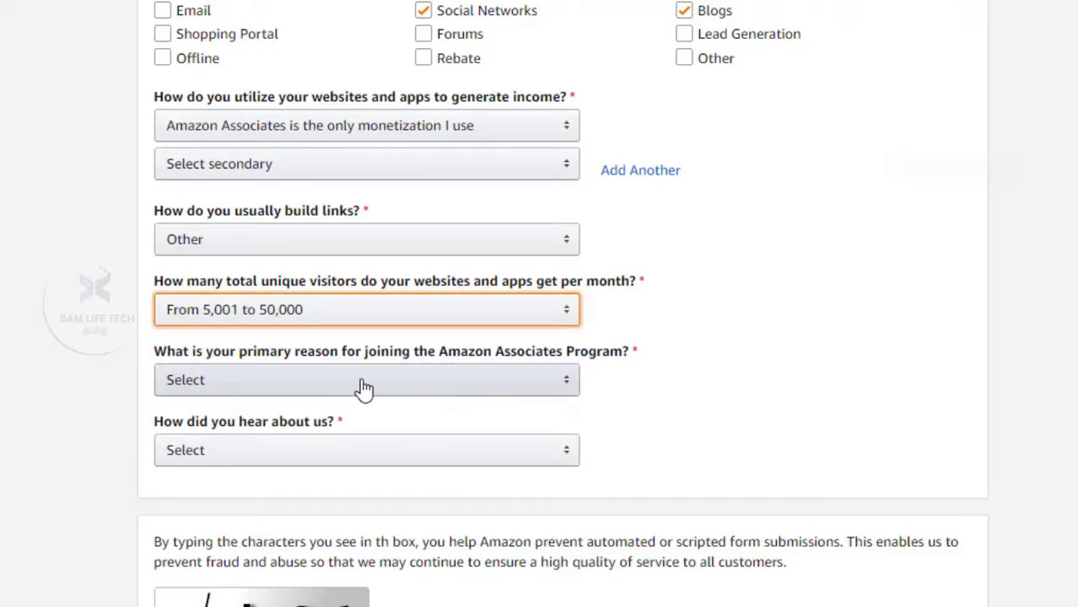
Give Useful Content for my Site as the primary reason for joining and Online Search as how the program was discovered
{"action": "left_click", "coordinate": [499, 389]}
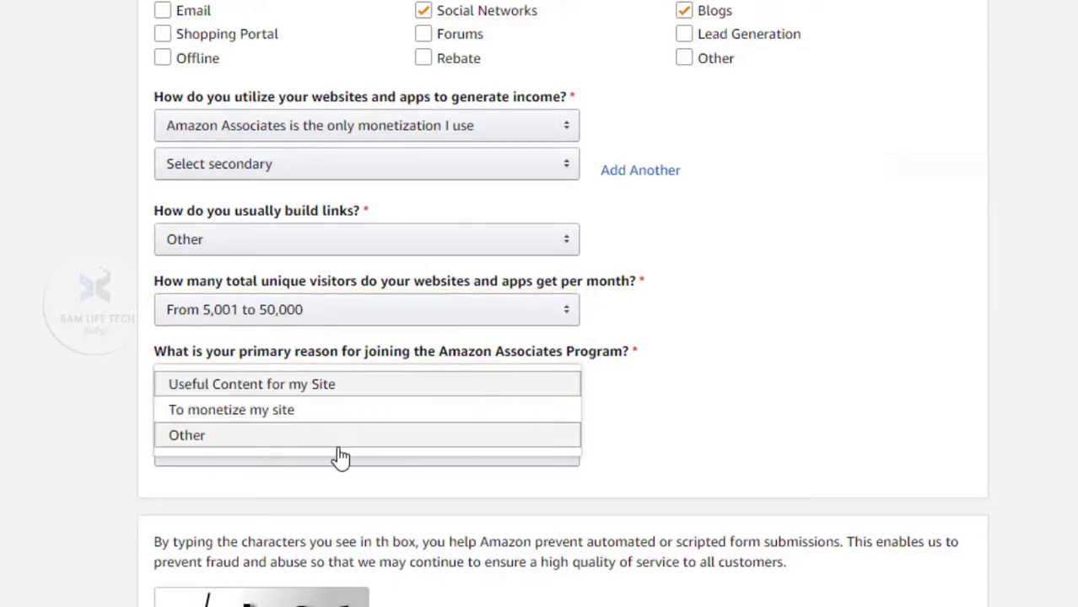
{"action": "left_click", "coordinate": [399, 386]}
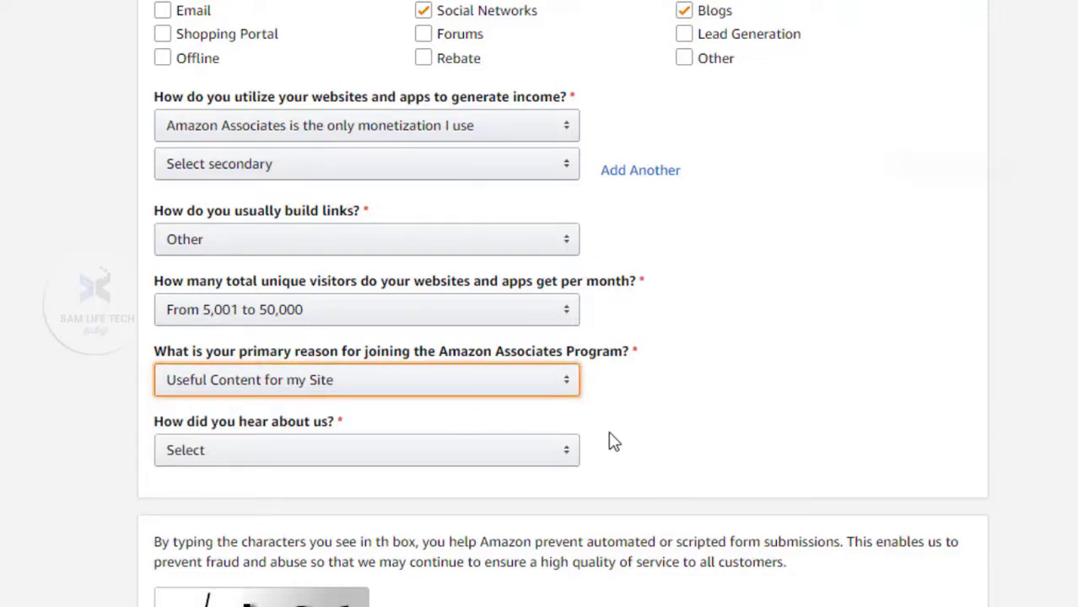
{"action": "left_click", "coordinate": [536, 460]}
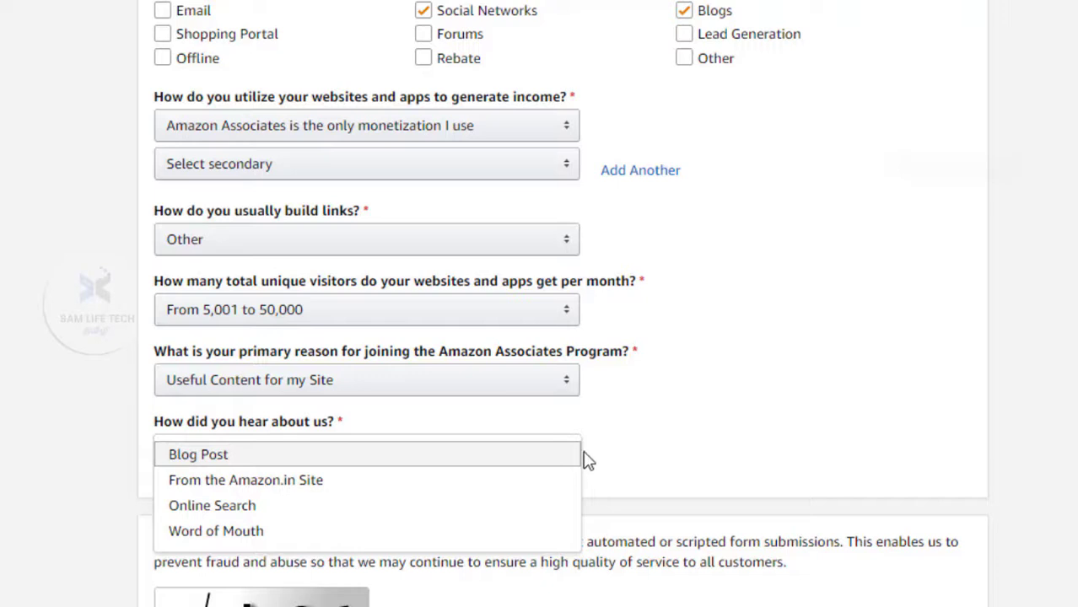
{"action": "left_click", "coordinate": [417, 509]}
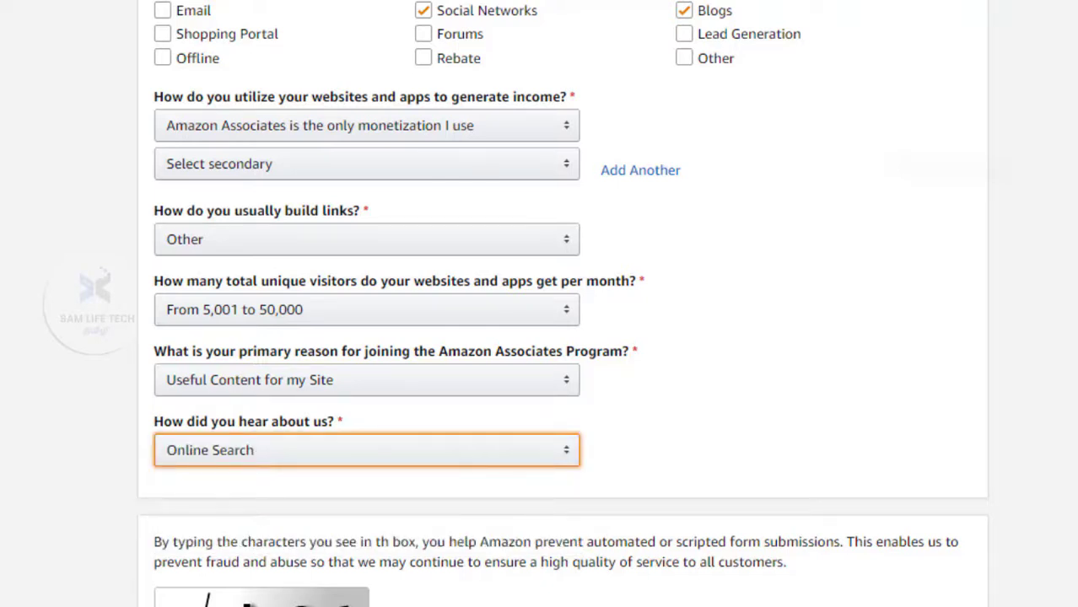
Enter the characters shown in the verification image into the field below it
{"action": "scroll", "coordinate": [800, 438], "scroll_direction": "down", "scroll_amount": 4}
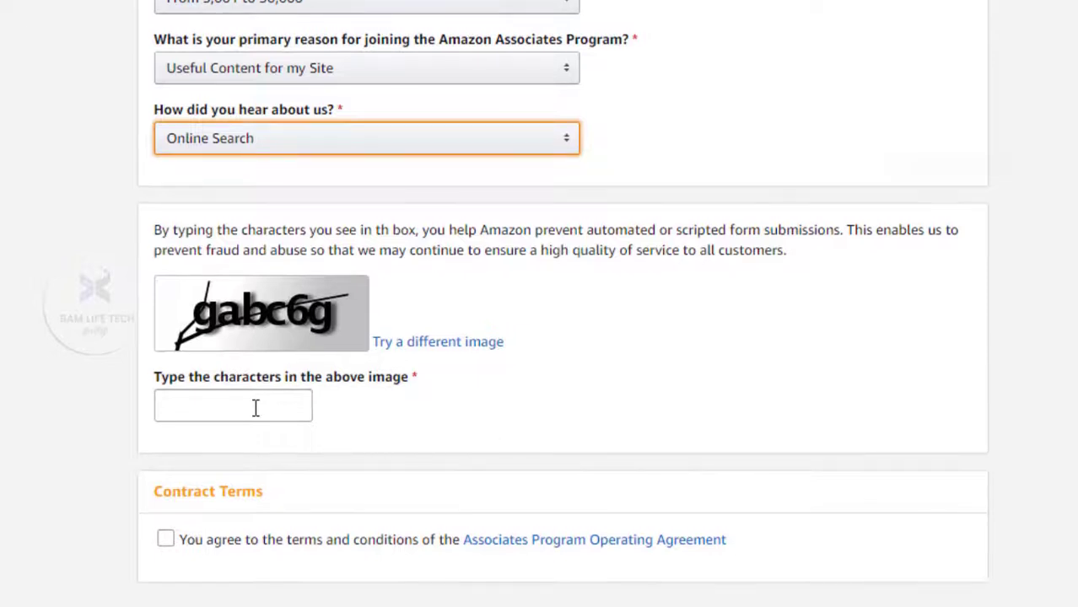
{"action": "left_click", "coordinate": [255, 408]}
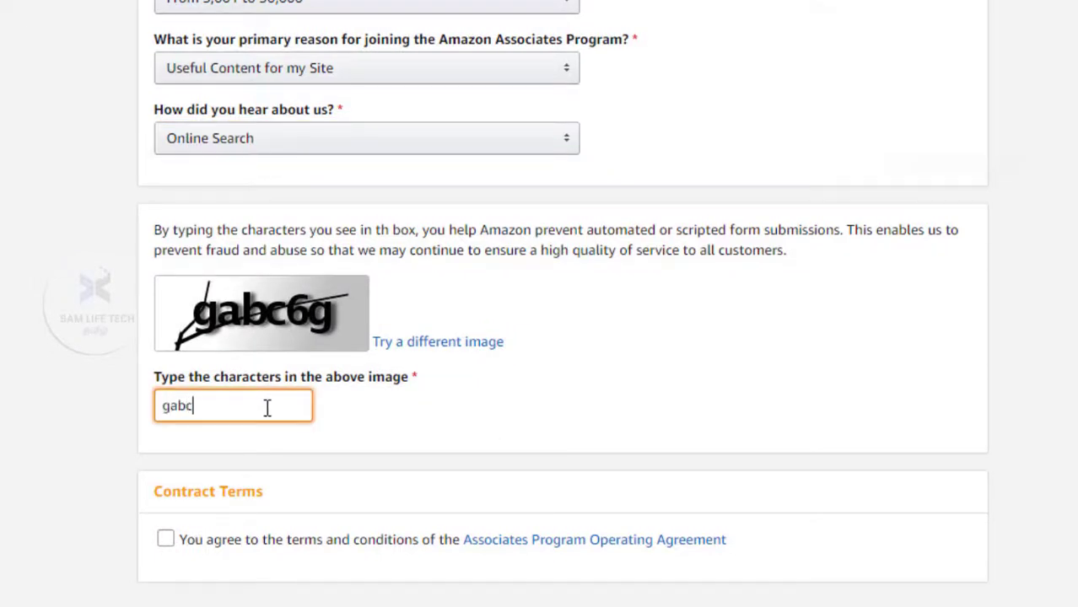
{"action": "type", "text": "gabc6g"}
{"action": "left_click", "coordinate": [413, 418]}
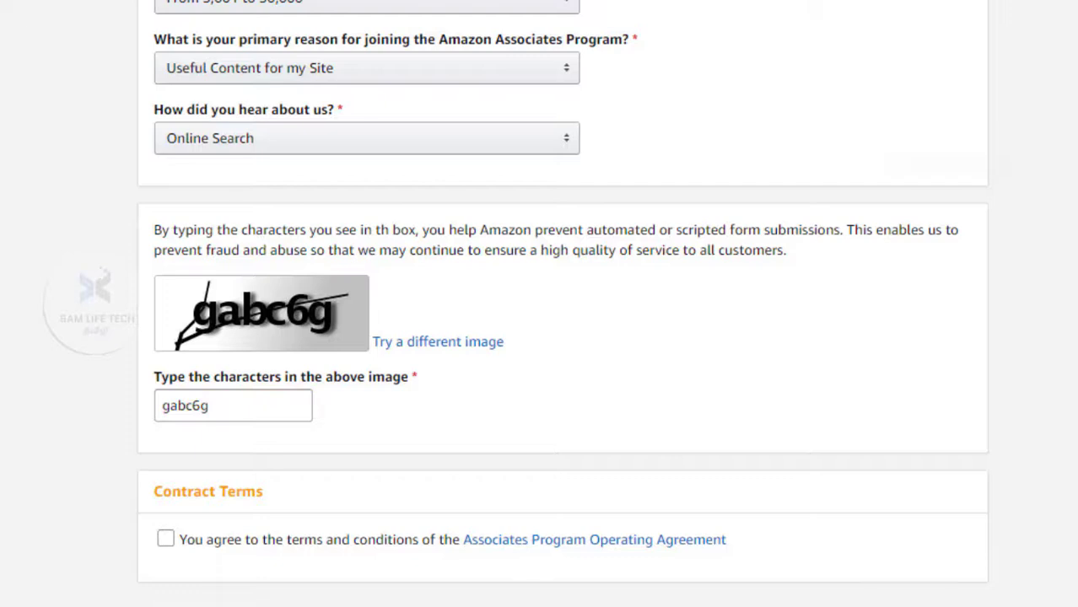
Agree to the Associates Program Operating Agreement and submit the finished application
{"action": "scroll", "coordinate": [540, 304], "scroll_direction": "down", "scroll_amount": 2}
{"action": "left_click", "coordinate": [165, 359]}
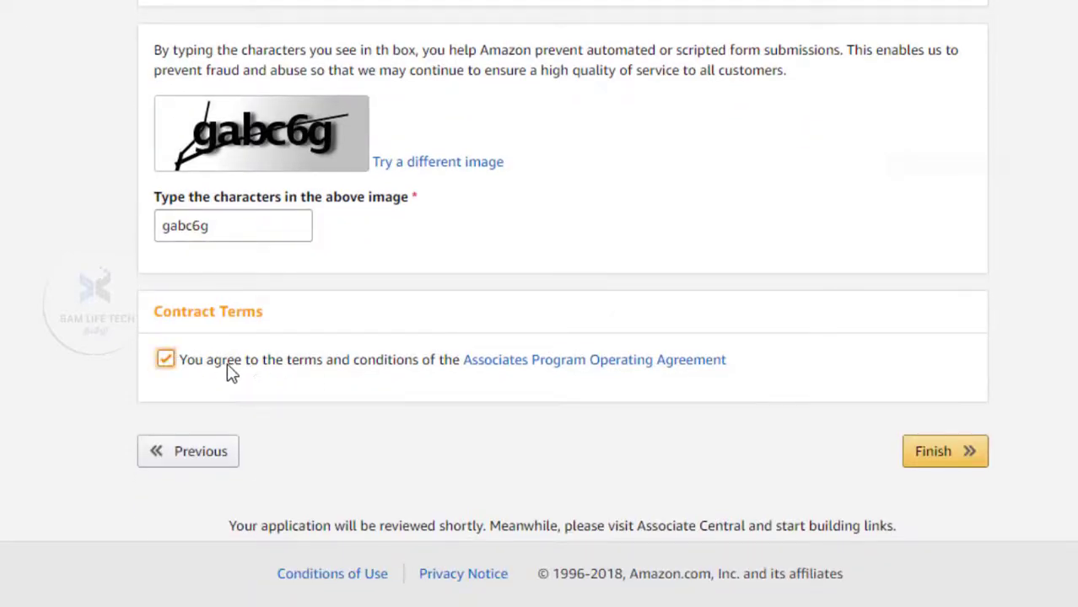
{"action": "left_click", "coordinate": [943, 455]}
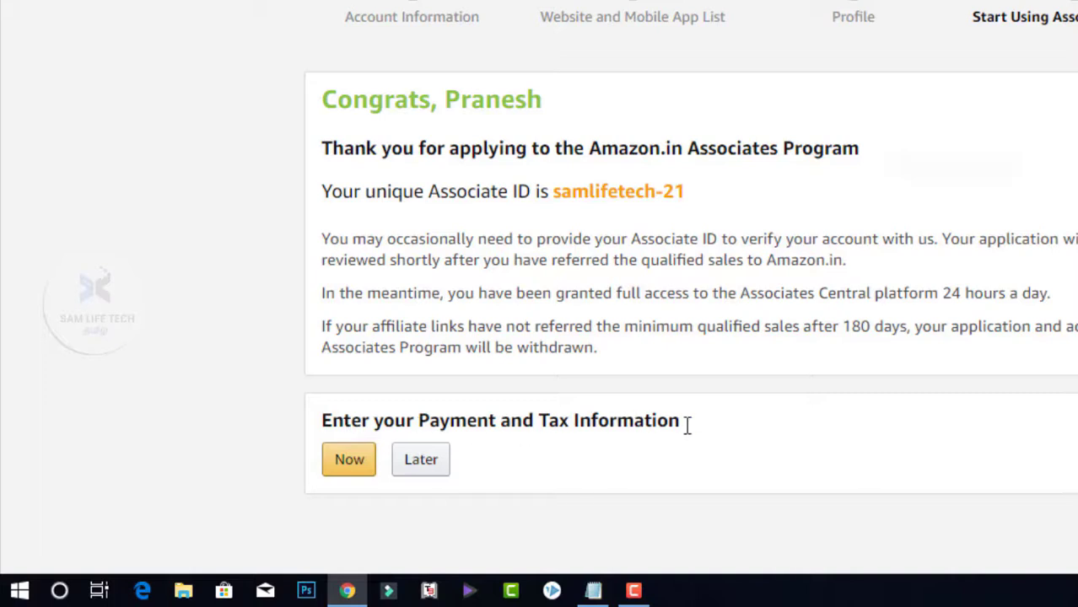
Choose to enter the payment and tax information now and go to the Permanent Account Number field
{"action": "scroll", "coordinate": [730, 435], "scroll_direction": "down", "scroll_amount": 2}
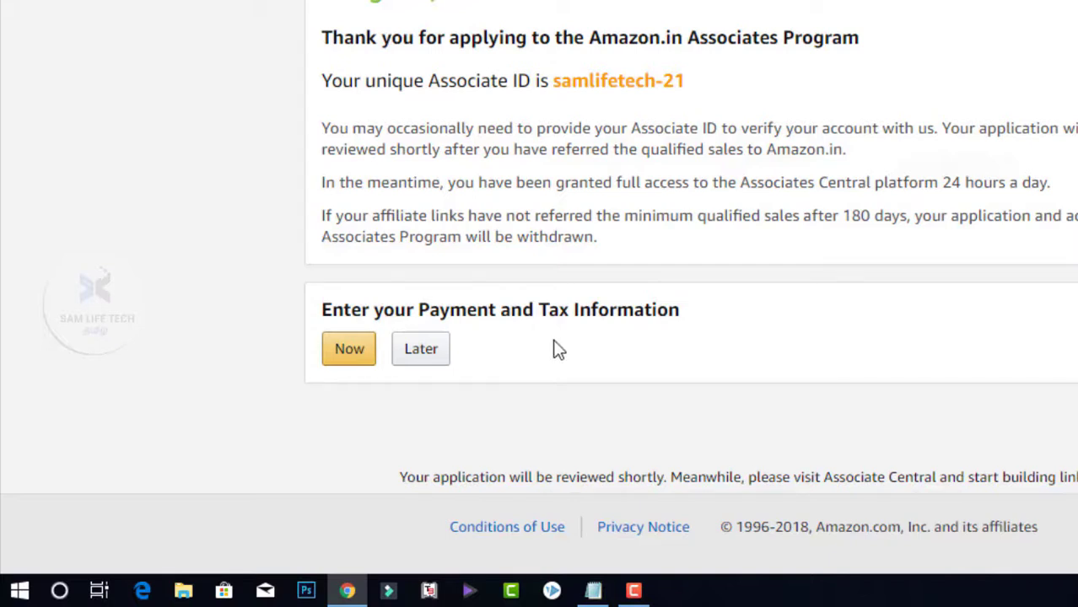
{"action": "left_click", "coordinate": [353, 352]}
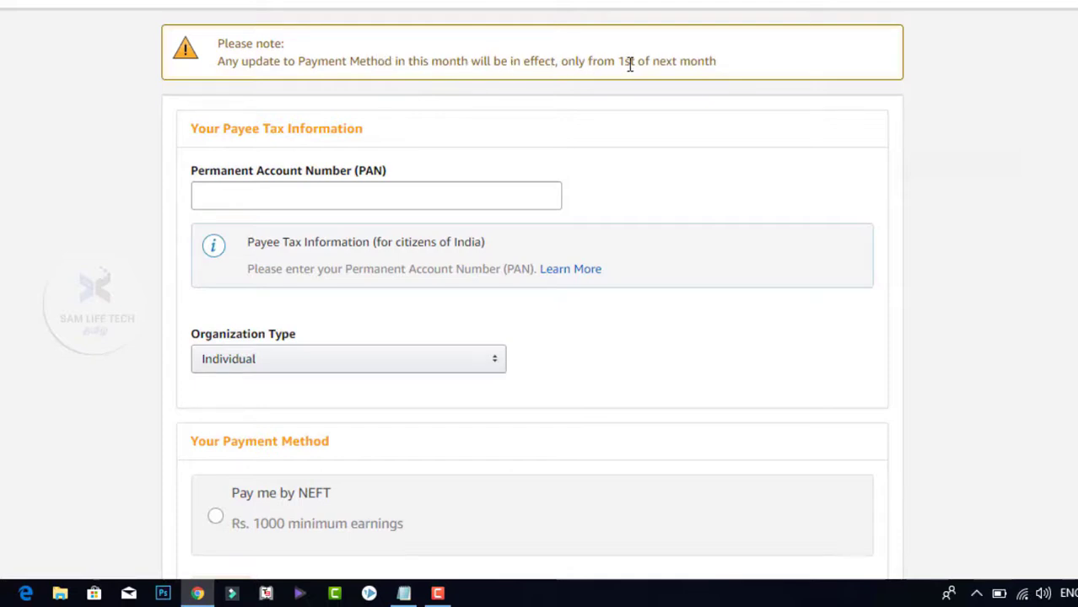
{"action": "left_click", "coordinate": [399, 198]}
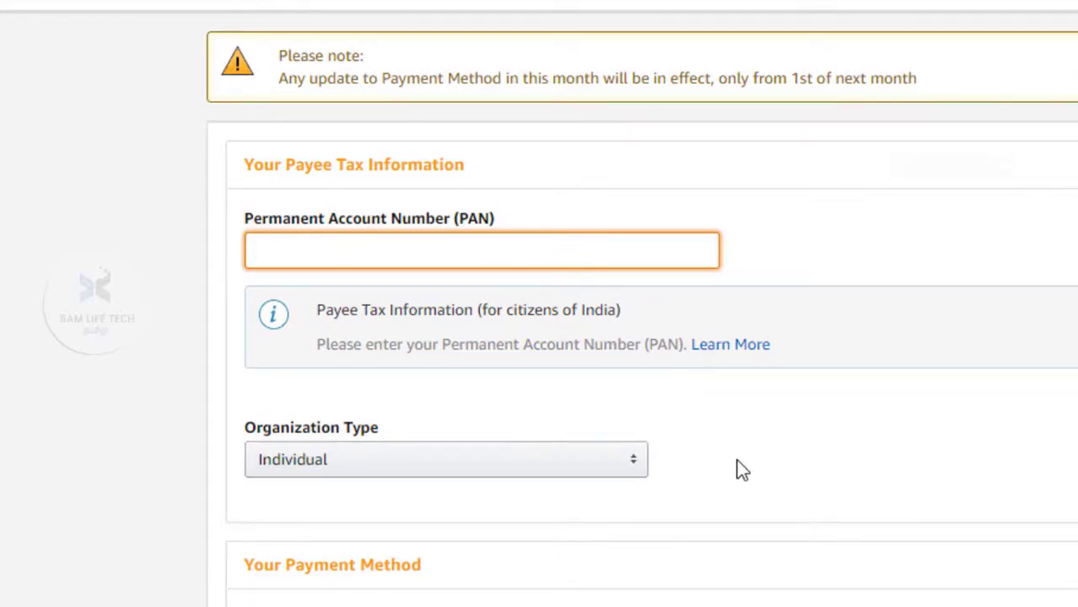
Keep Individual as the organization type and choose Pay me by NEFT as the payment method
{"action": "scroll", "coordinate": [740, 469], "scroll_direction": "down", "scroll_amount": 3}
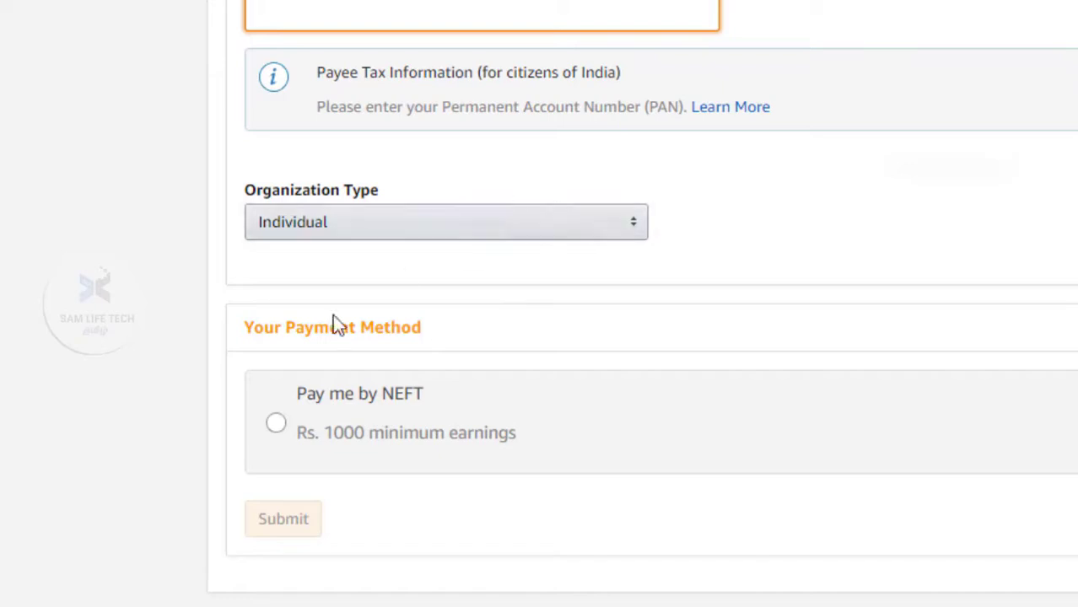
{"action": "left_click", "coordinate": [276, 423]}
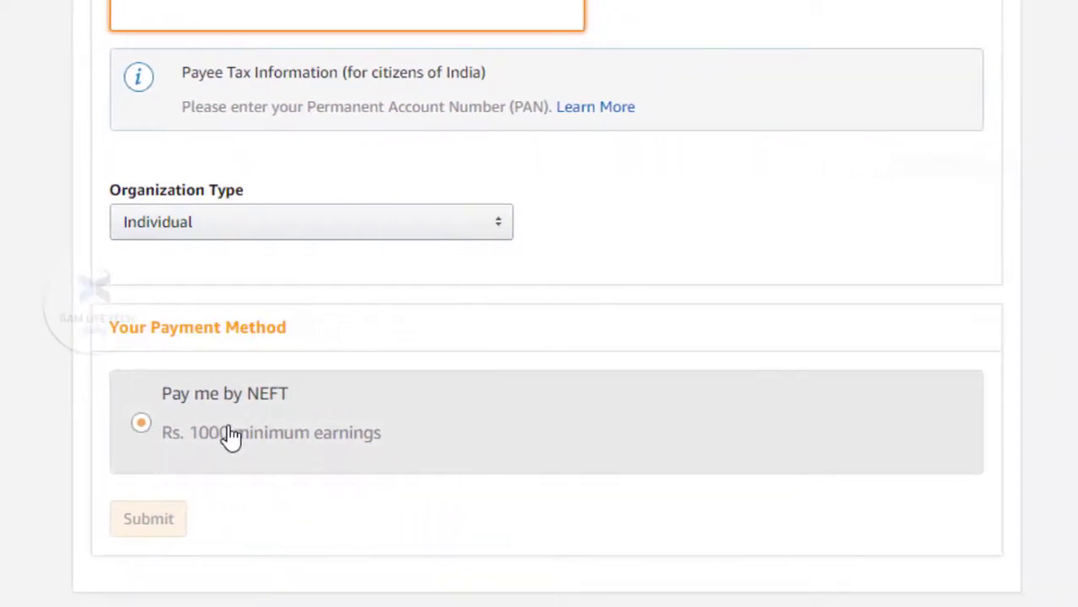
{"action": "left_click", "coordinate": [262, 326]}
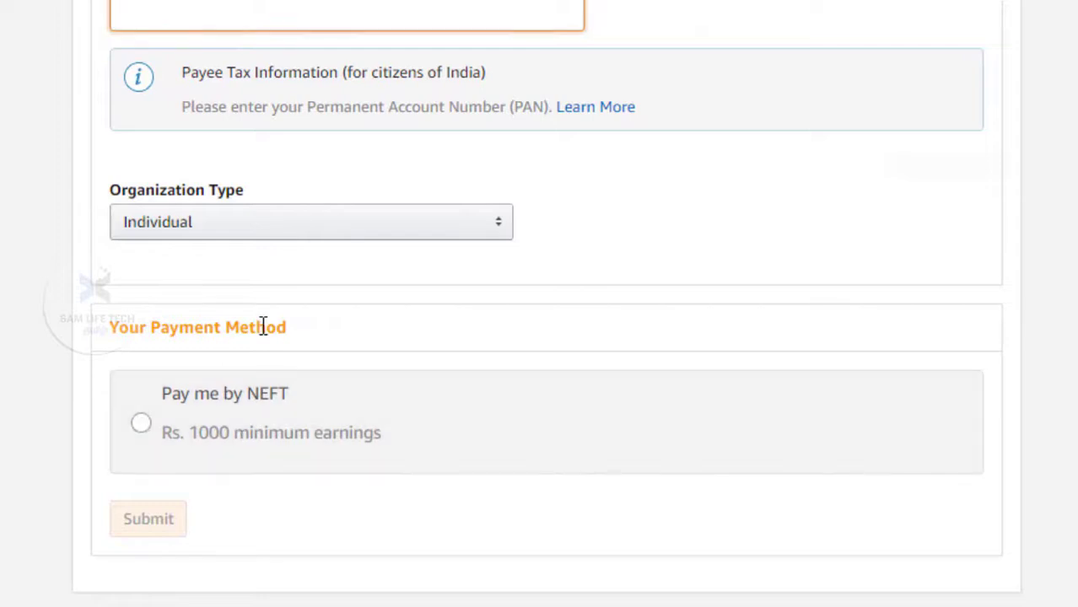
{"action": "left_click", "coordinate": [298, 236]}
{"action": "left_click", "coordinate": [298, 228]}
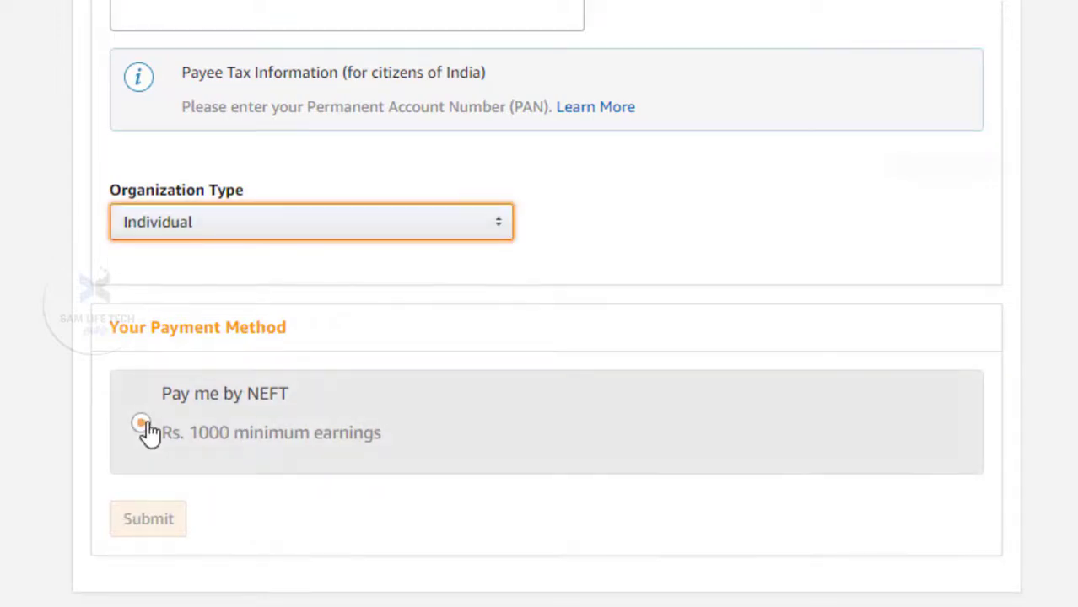
{"action": "left_click", "coordinate": [142, 425]}
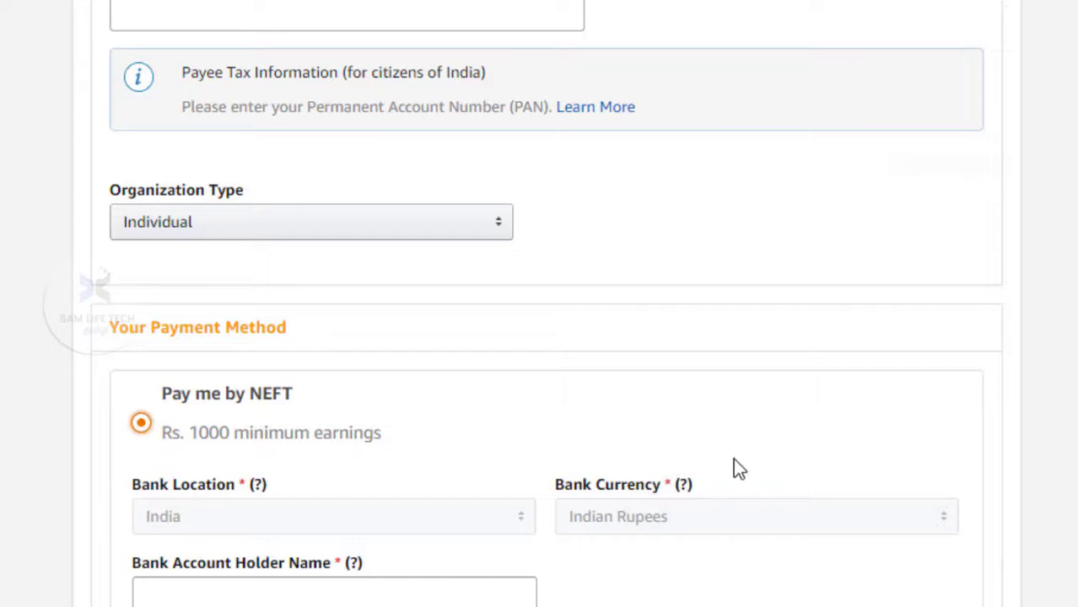
Review the bank account details that the NEFT payment form asks for
{"action": "scroll", "coordinate": [733, 469], "scroll_direction": "down", "scroll_amount": 4}
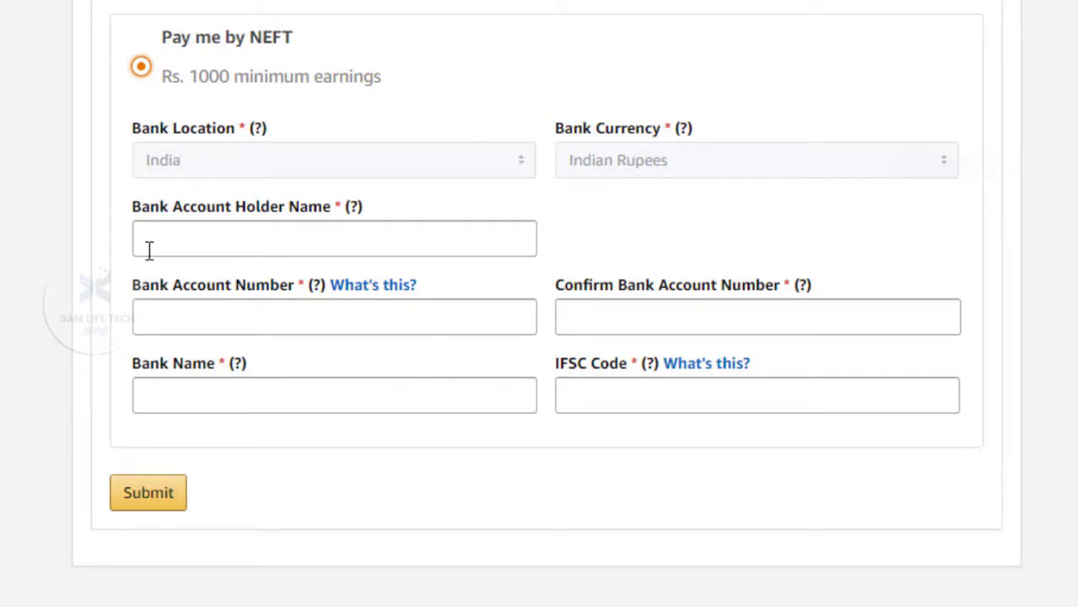
{"action": "left_click", "coordinate": [287, 244]}
{"action": "left_click", "coordinate": [571, 224]}
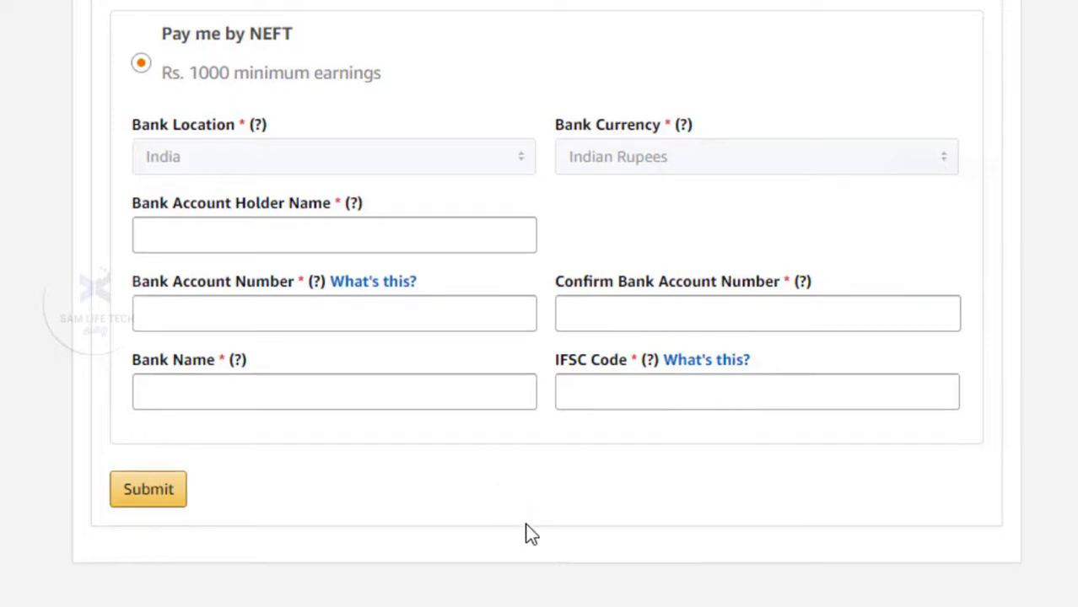
{"action": "scroll", "coordinate": [525, 524], "scroll_direction": "up", "scroll_amount": 5}
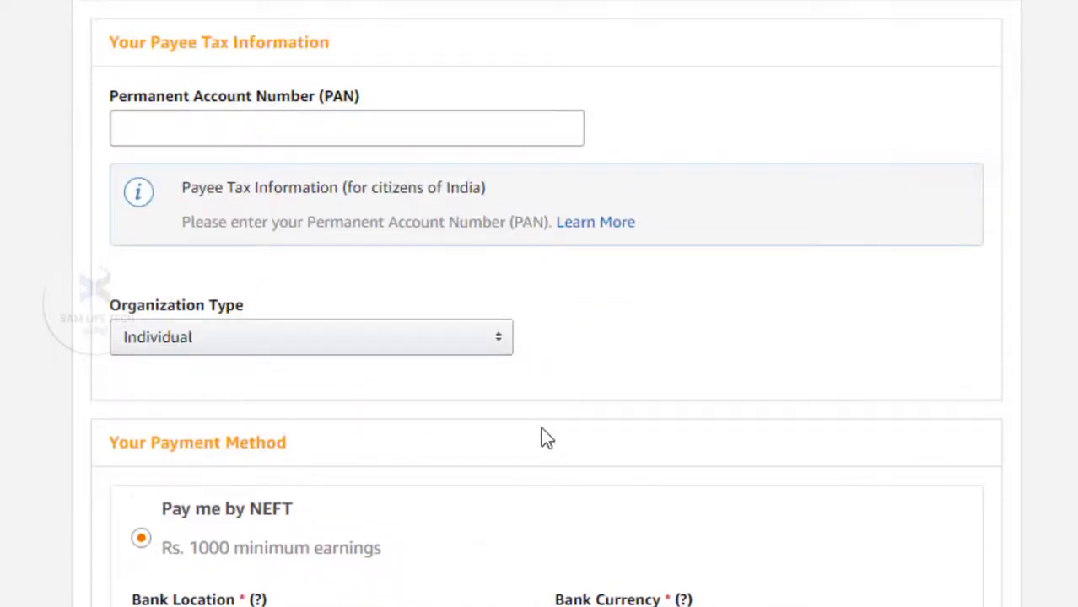
{"action": "scroll", "coordinate": [540, 427], "scroll_direction": "up", "scroll_amount": 1}
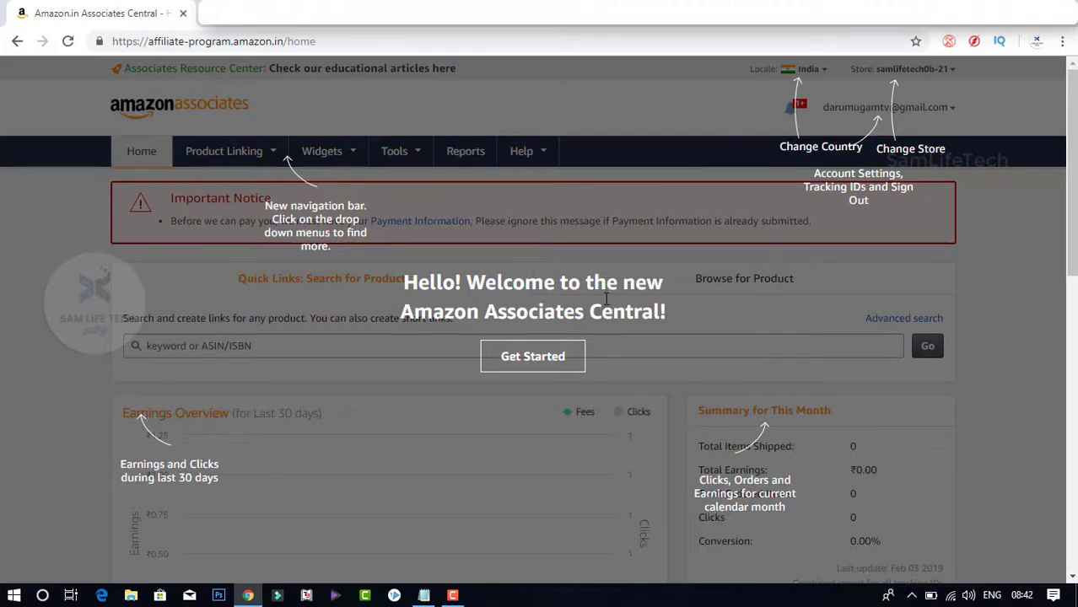
Dismiss the welcome overlay on the Associates Central home page and look over the earnings overview and monthly summary
{"action": "left_click", "coordinate": [553, 371]}
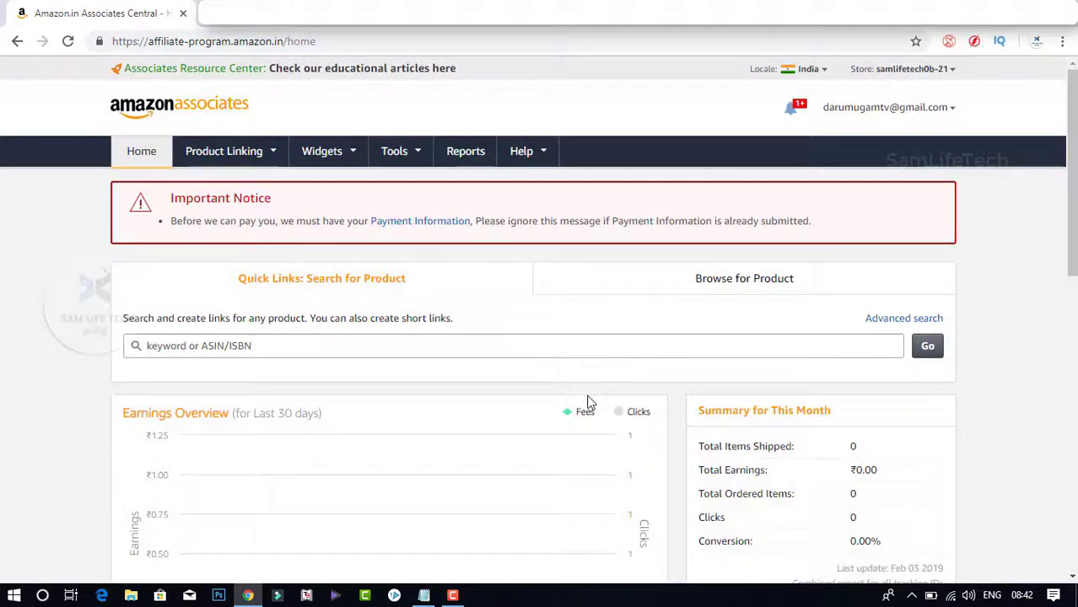
{"action": "scroll", "coordinate": [589, 402], "scroll_direction": "down", "scroll_amount": 3}
{"action": "scroll", "coordinate": [589, 403], "scroll_direction": "up", "scroll_amount": 1}
{"action": "scroll", "coordinate": [588, 403], "scroll_direction": "down", "scroll_amount": 3}
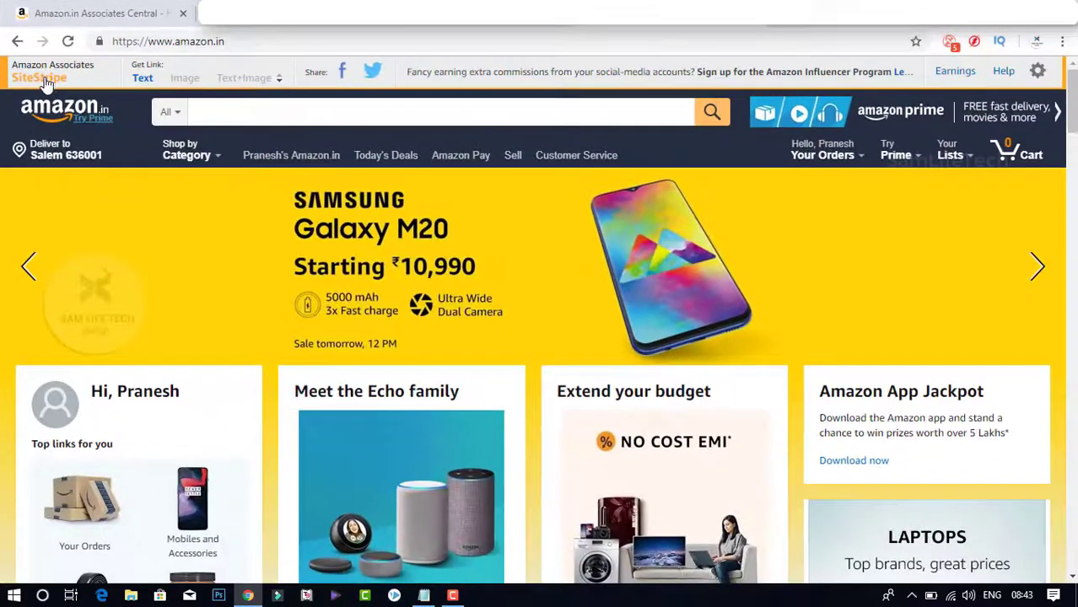
On the Amazon.in home page, open the TAGG Audio offer under Today's Deals and its Tagg Inferno Wireless Bluetooth Earphone product page
{"action": "scroll", "coordinate": [634, 321], "scroll_direction": "down", "scroll_amount": 4}
{"action": "scroll", "coordinate": [634, 321], "scroll_direction": "down", "scroll_amount": 4}
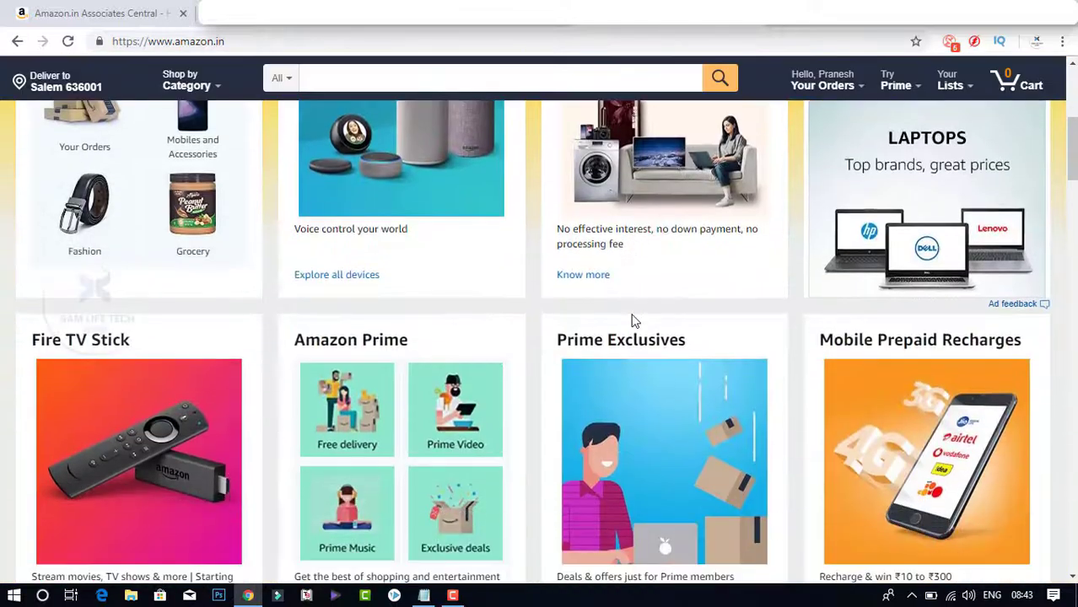
{"action": "scroll", "coordinate": [630, 317], "scroll_direction": "down", "scroll_amount": 3}
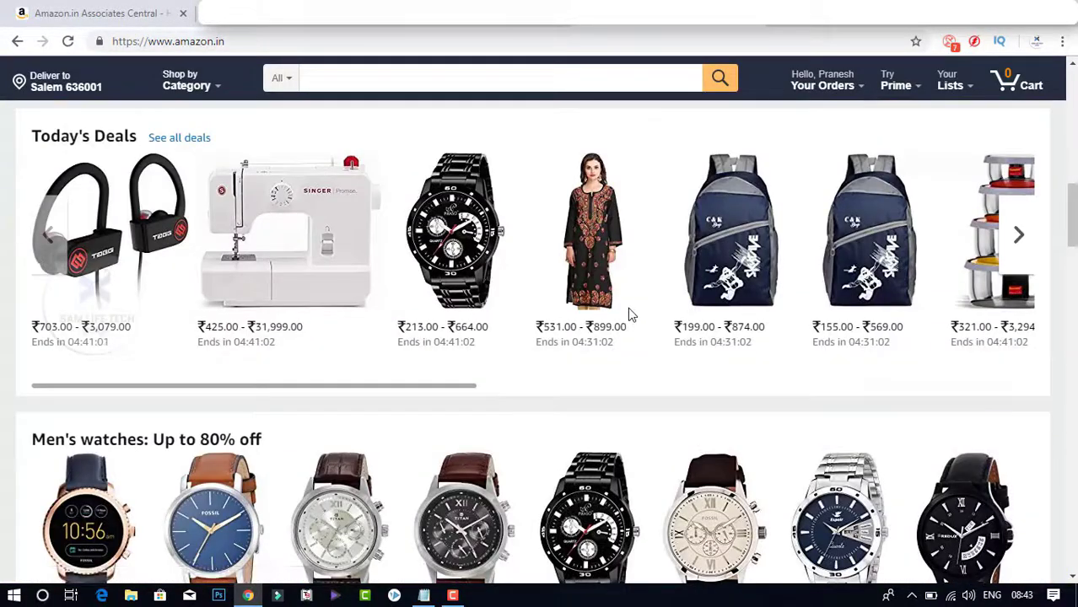
{"action": "scroll", "coordinate": [630, 317], "scroll_direction": "down", "scroll_amount": 3}
{"action": "scroll", "coordinate": [627, 317], "scroll_direction": "up", "scroll_amount": 3}
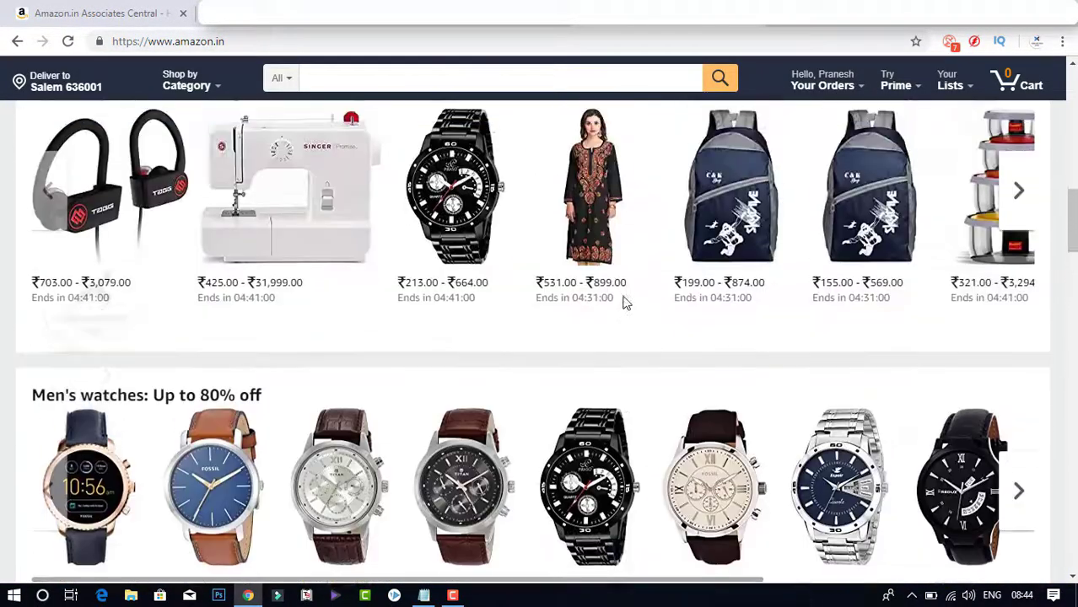
{"action": "scroll", "coordinate": [76, 266], "scroll_direction": "up", "scroll_amount": 2}
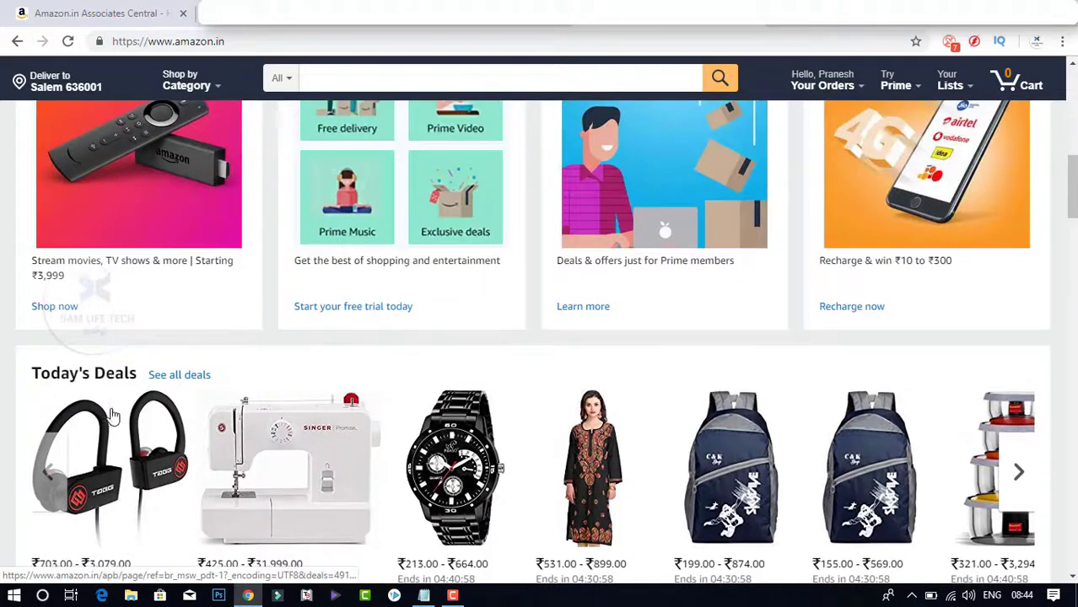
{"action": "scroll", "coordinate": [112, 416], "scroll_direction": "down", "scroll_amount": 2}
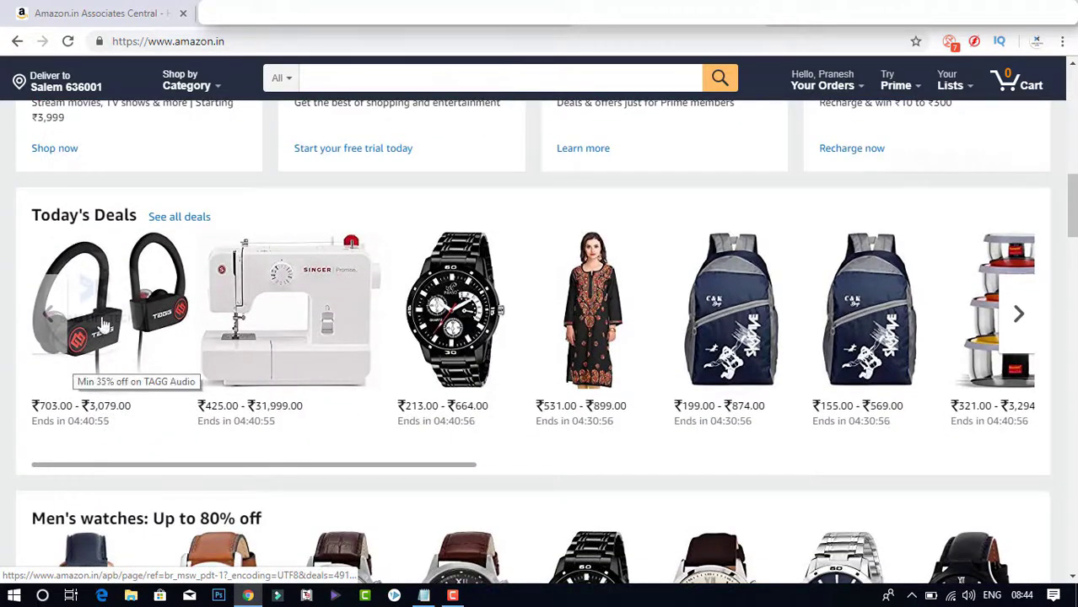
{"action": "left_click", "coordinate": [96, 337]}
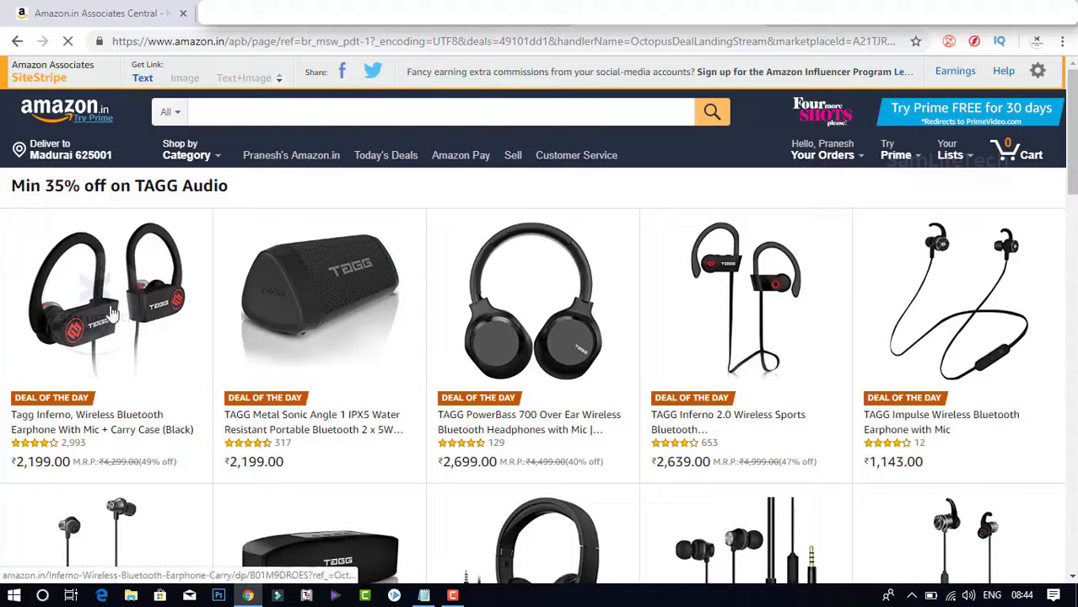
{"action": "left_click", "coordinate": [112, 312]}
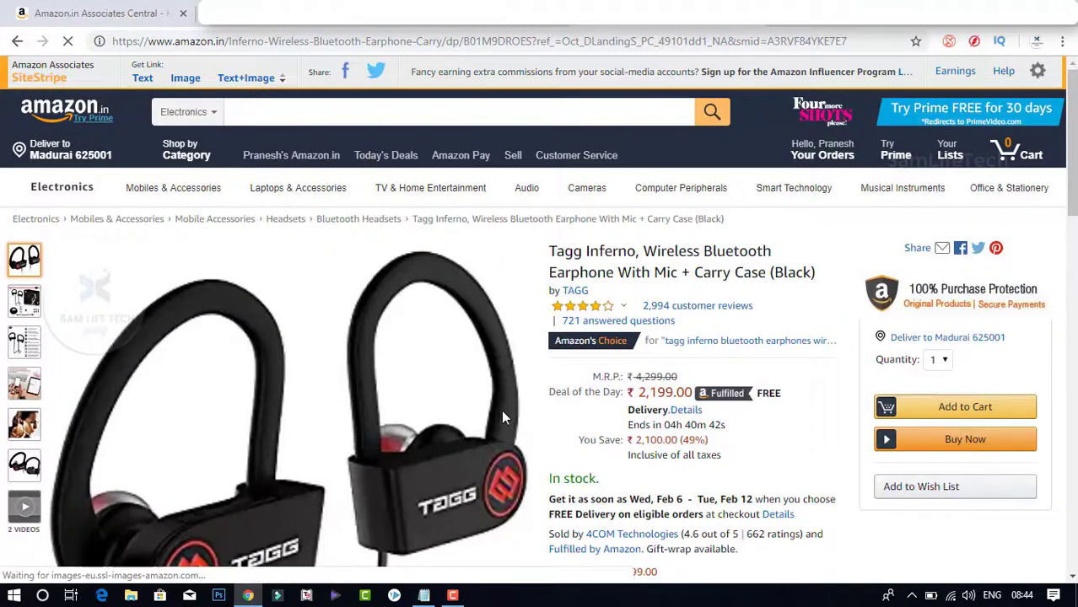
Generate a short text affiliate link for the Tagg Inferno earphone page with SiteStripe and copy it
{"action": "scroll", "coordinate": [615, 403], "scroll_direction": "down", "scroll_amount": 4}
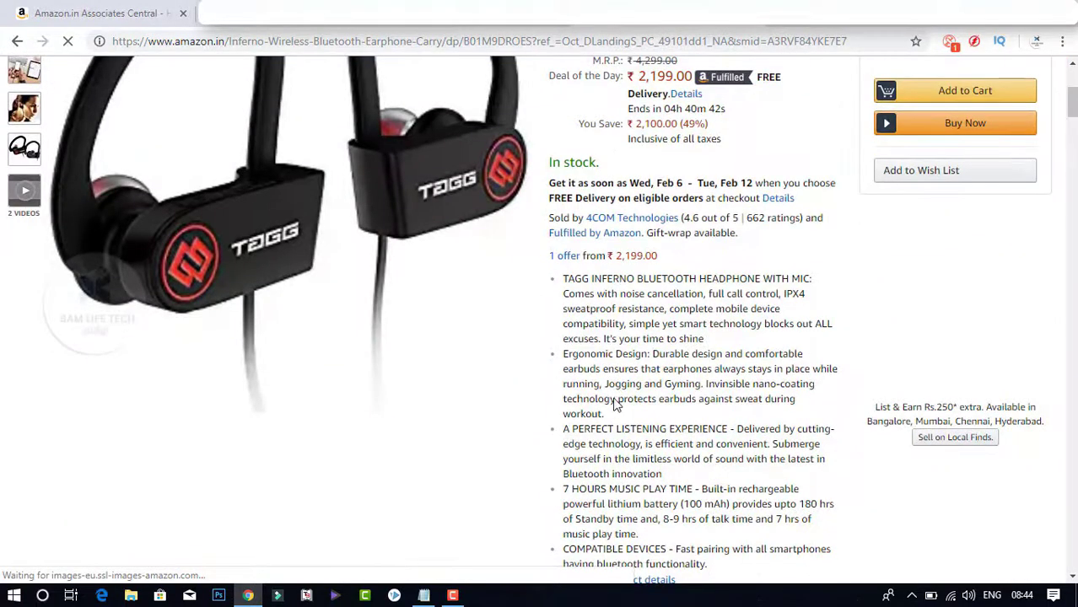
{"action": "scroll", "coordinate": [615, 400], "scroll_direction": "up", "scroll_amount": 3}
{"action": "scroll", "coordinate": [615, 398], "scroll_direction": "up", "scroll_amount": 1}
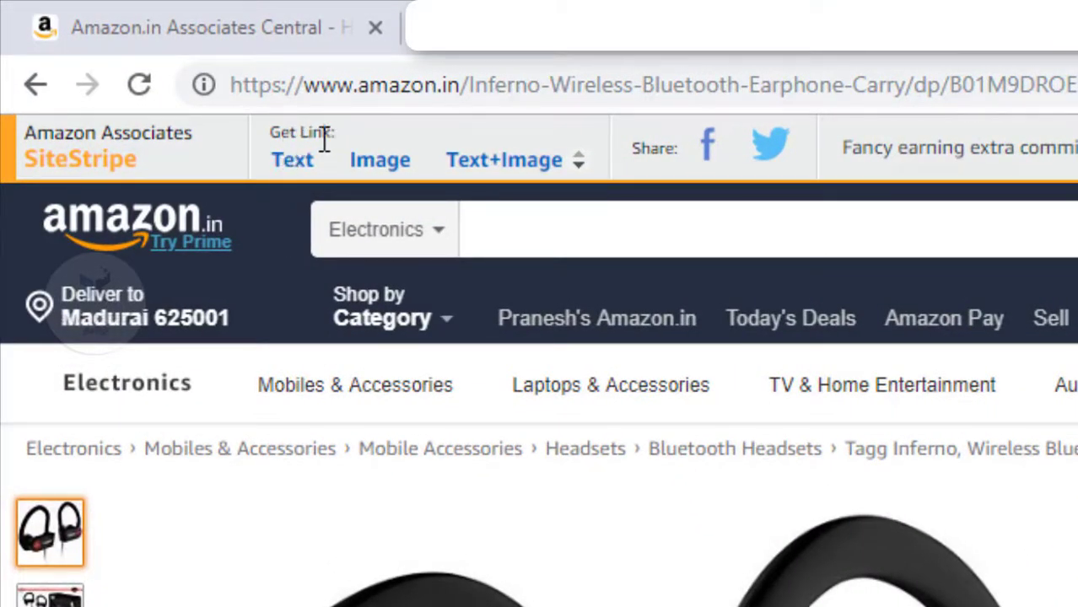
{"action": "left_click", "coordinate": [291, 175]}
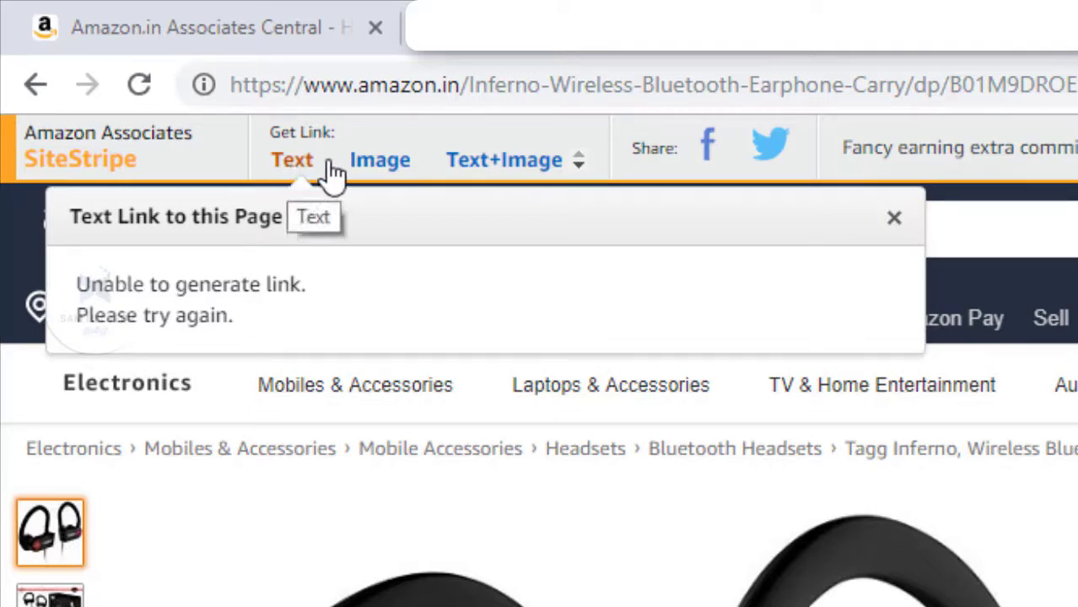
{"action": "left_click", "coordinate": [290, 177]}
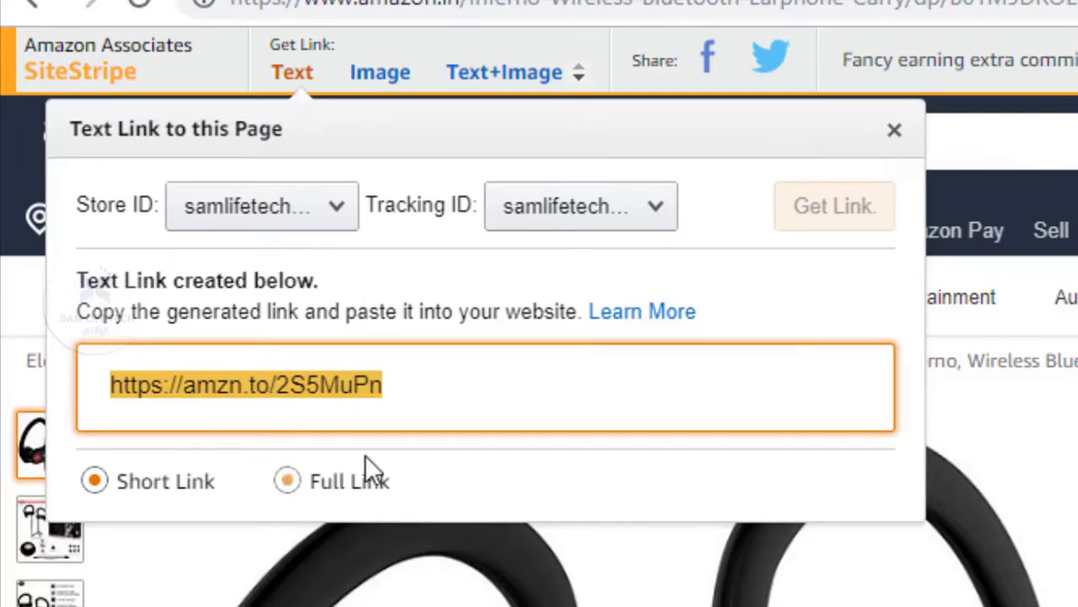
{"action": "right_click", "coordinate": [340, 381]}
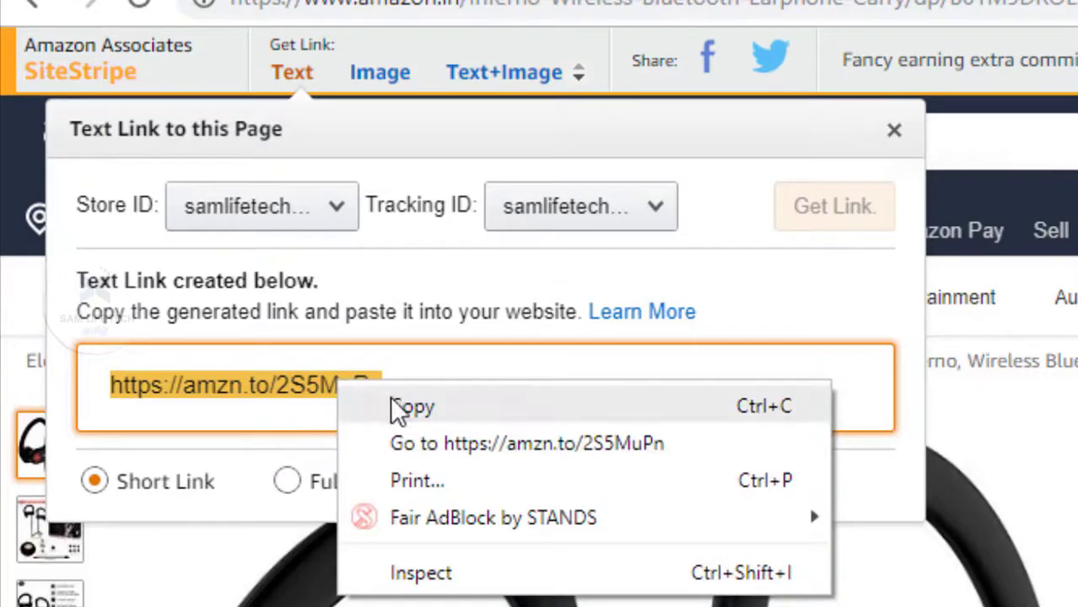
{"action": "left_click", "coordinate": [371, 405]}
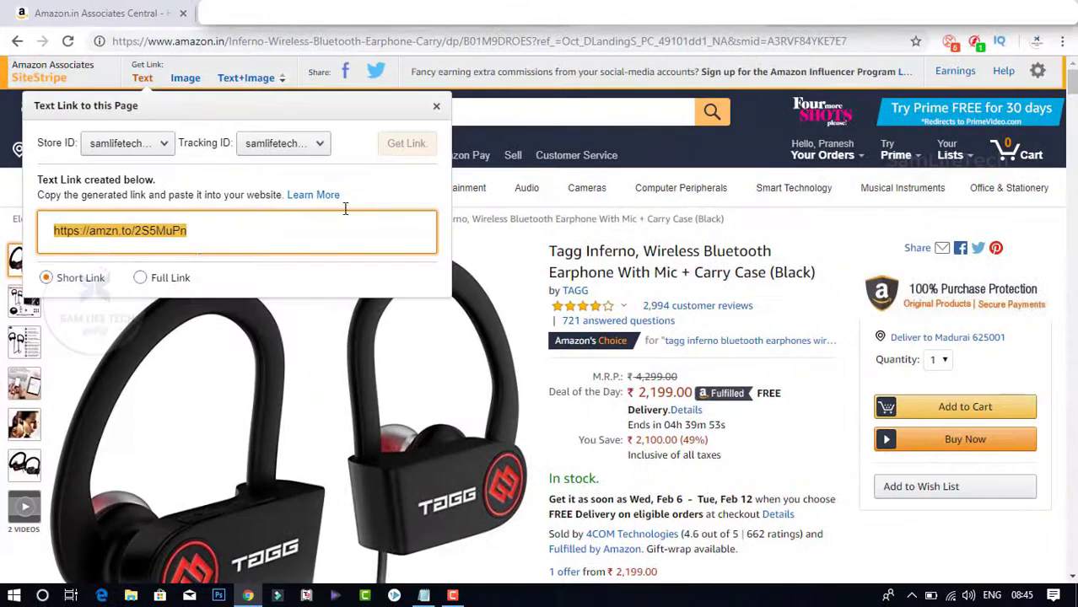
Switch to the Sam Life Tech YouTube channel page, look over its uploads and open its list of videos
{"action": "left_click", "coordinate": [508, 23]}
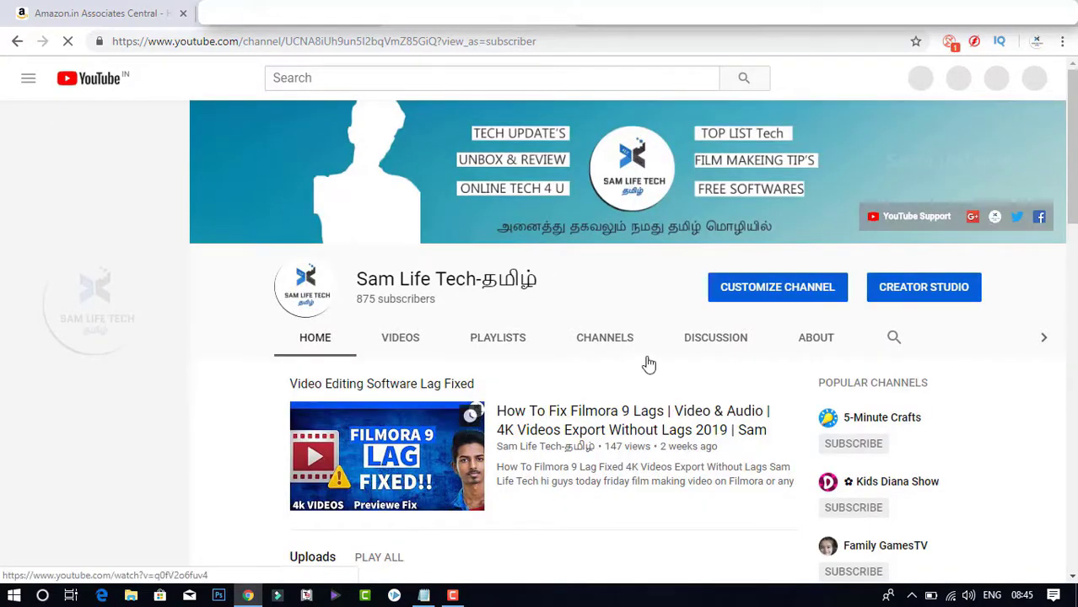
{"action": "scroll", "coordinate": [625, 421], "scroll_direction": "down", "scroll_amount": 3}
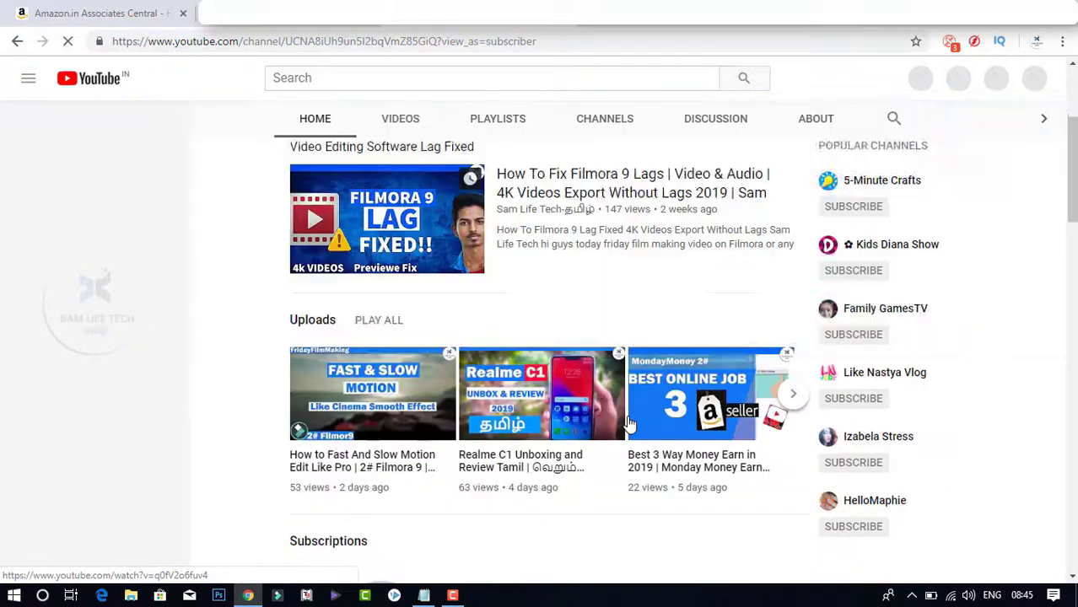
{"action": "scroll", "coordinate": [628, 419], "scroll_direction": "up", "scroll_amount": 2}
{"action": "scroll", "coordinate": [620, 379], "scroll_direction": "up", "scroll_amount": 1}
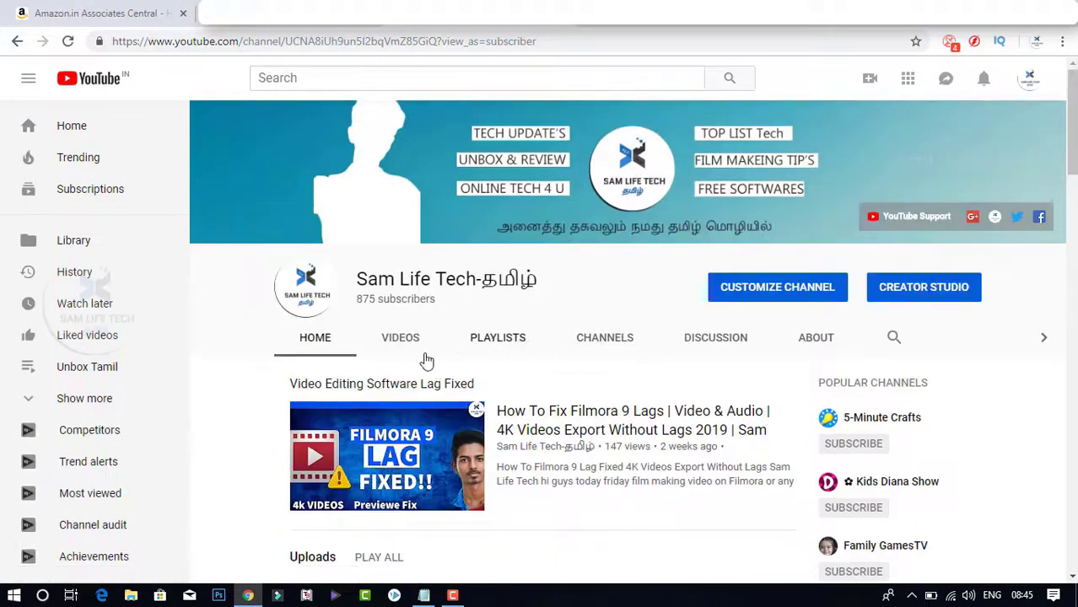
{"action": "left_click", "coordinate": [400, 338]}
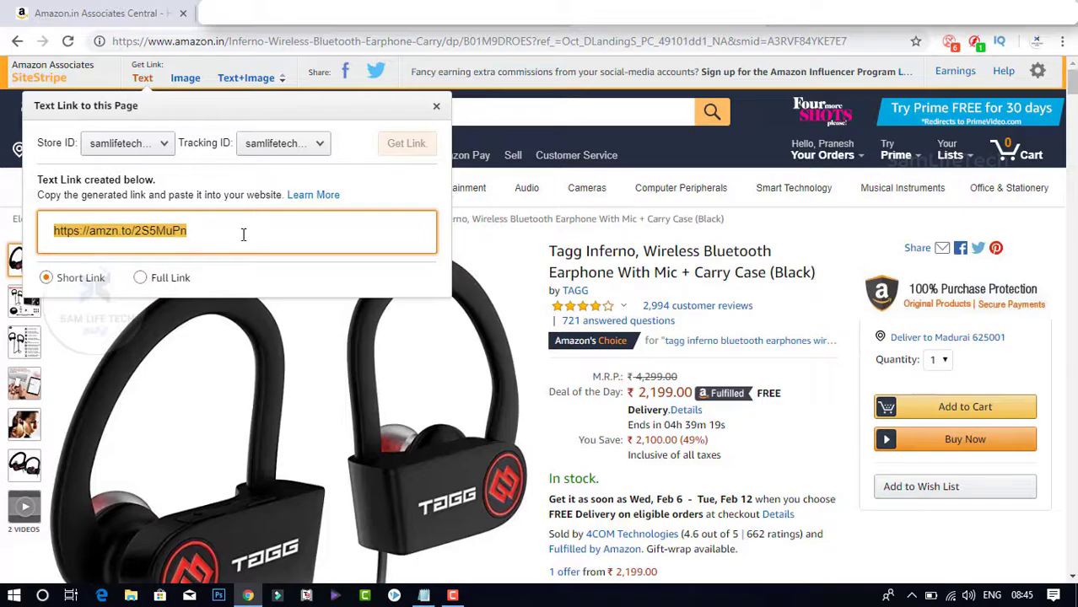
Close the text link box on the Tagg Inferno page and look through the promotions, related products and product description
{"action": "left_click", "coordinate": [439, 109]}
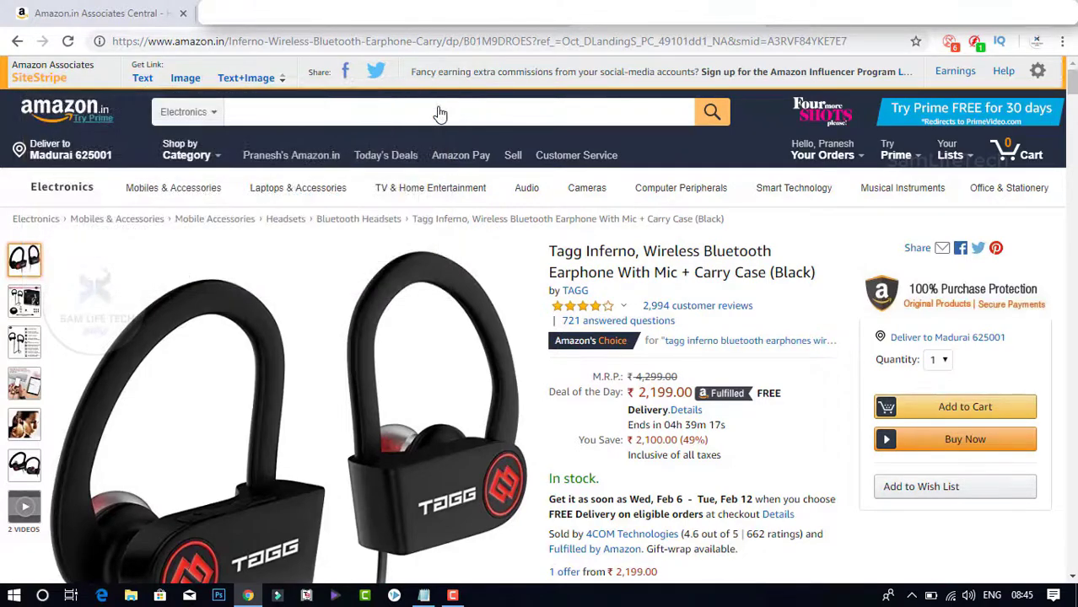
{"action": "scroll", "coordinate": [520, 372], "scroll_direction": "down", "scroll_amount": 3}
{"action": "scroll", "coordinate": [520, 373], "scroll_direction": "down", "scroll_amount": 15}
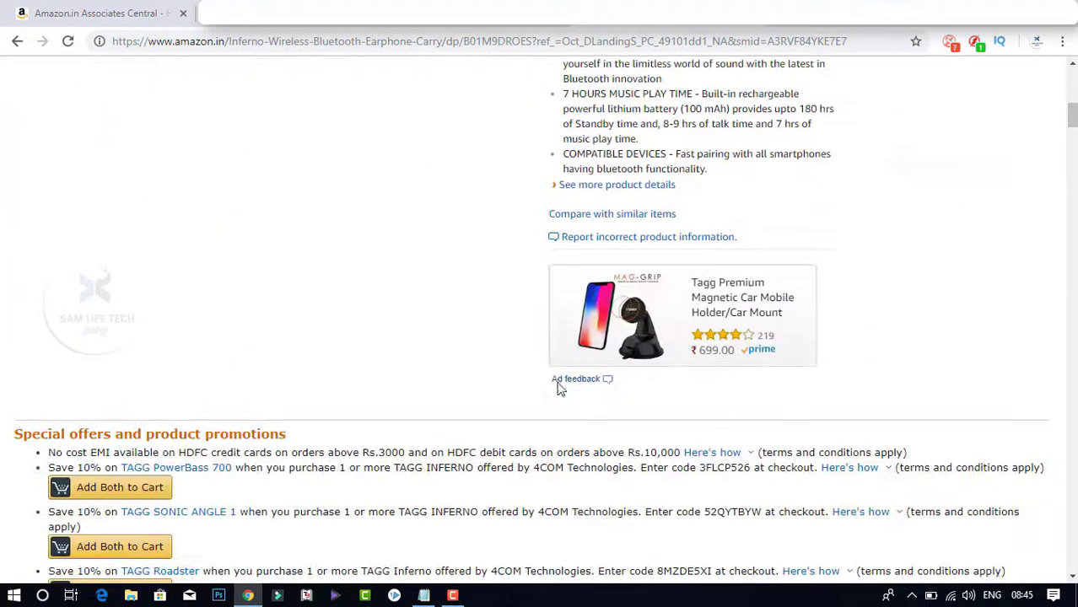
{"action": "scroll", "coordinate": [560, 388], "scroll_direction": "down", "scroll_amount": 3}
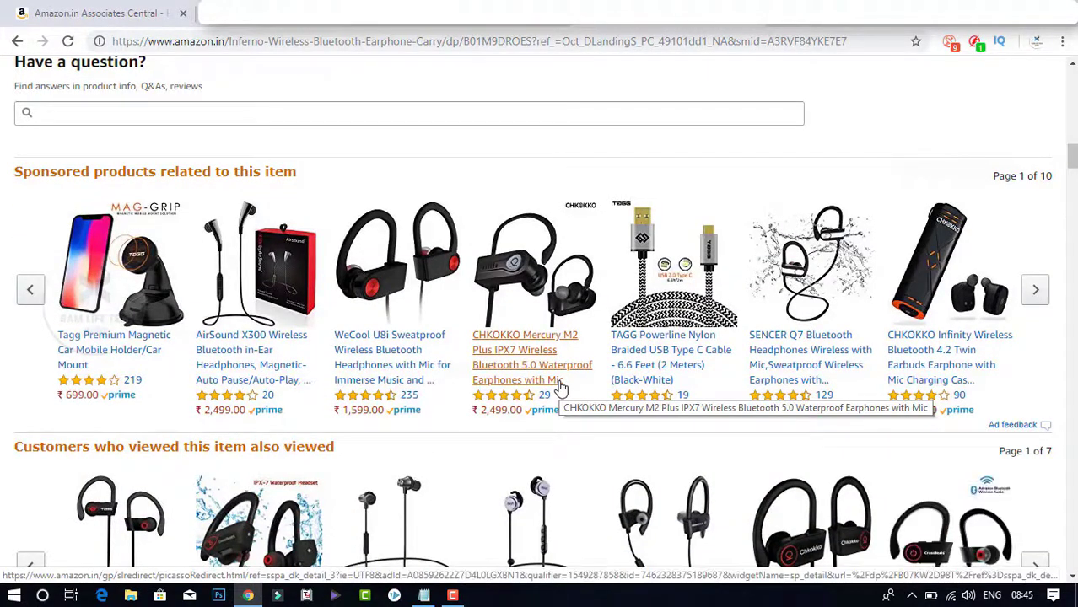
{"action": "scroll", "coordinate": [560, 388], "scroll_direction": "down", "scroll_amount": 2}
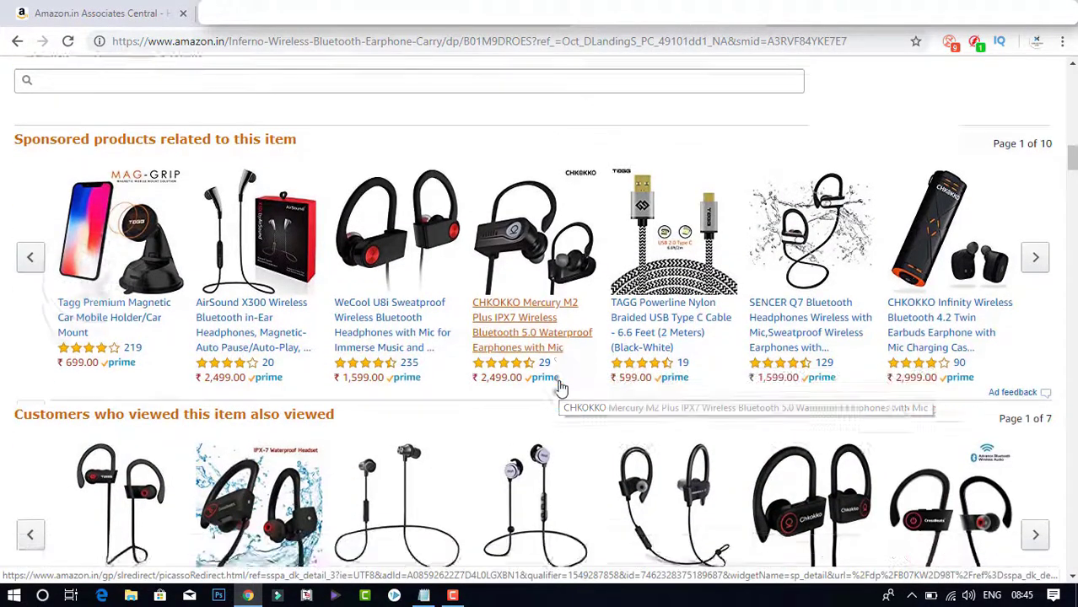
{"action": "scroll", "coordinate": [719, 405], "scroll_direction": "down", "scroll_amount": 3}
{"action": "scroll", "coordinate": [719, 411], "scroll_direction": "up", "scroll_amount": 10}
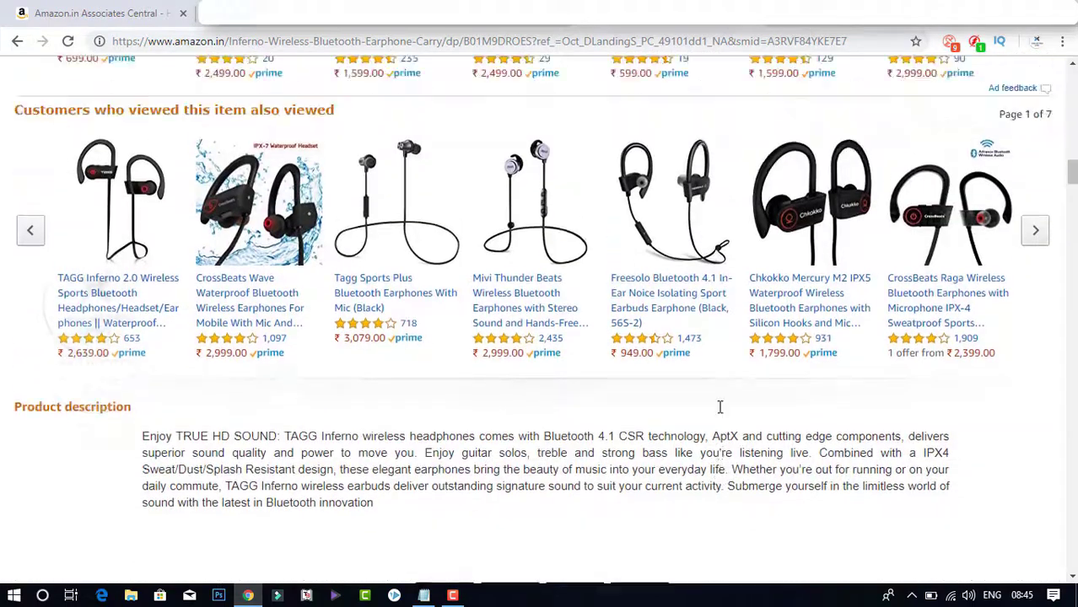
{"action": "scroll", "coordinate": [718, 397], "scroll_direction": "up", "scroll_amount": 10}
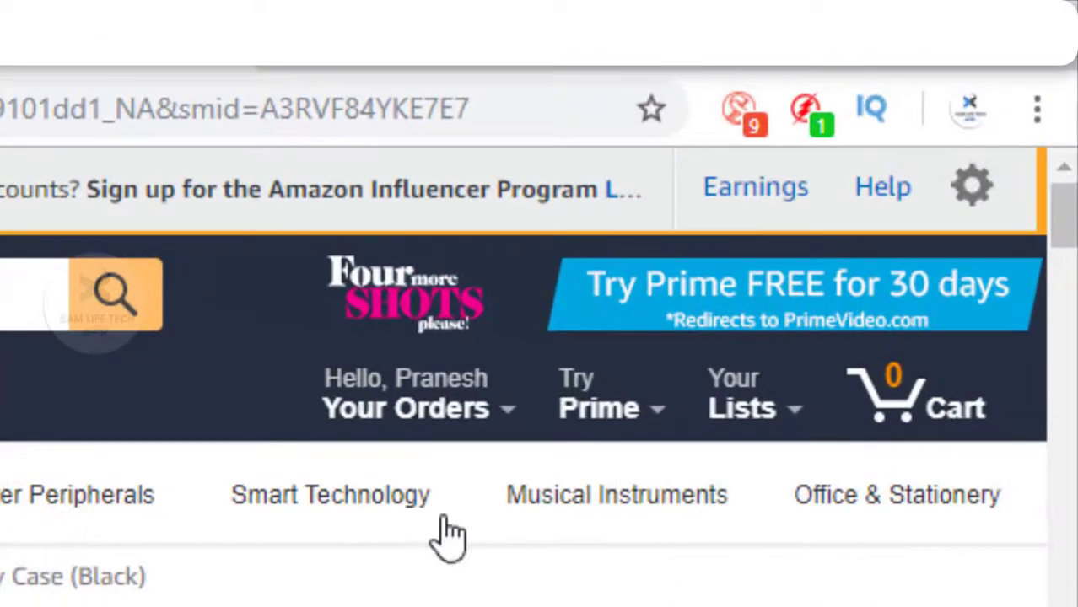
Review the Associates earnings summary report for the last 30 days and open the payment history
{"action": "left_click", "coordinate": [777, 217]}
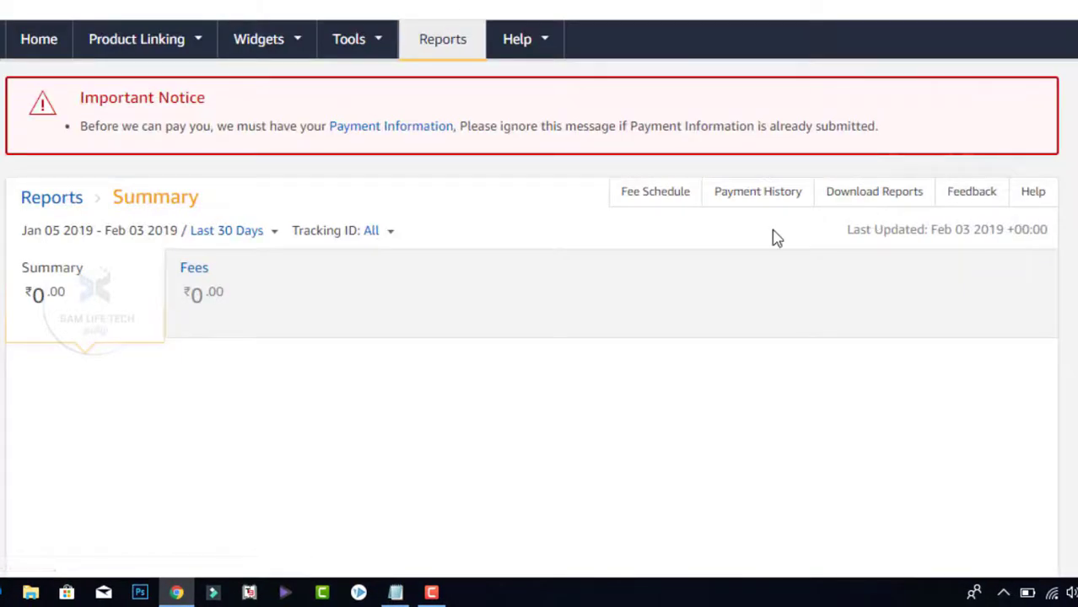
{"action": "scroll", "coordinate": [629, 308], "scroll_direction": "down", "scroll_amount": 3}
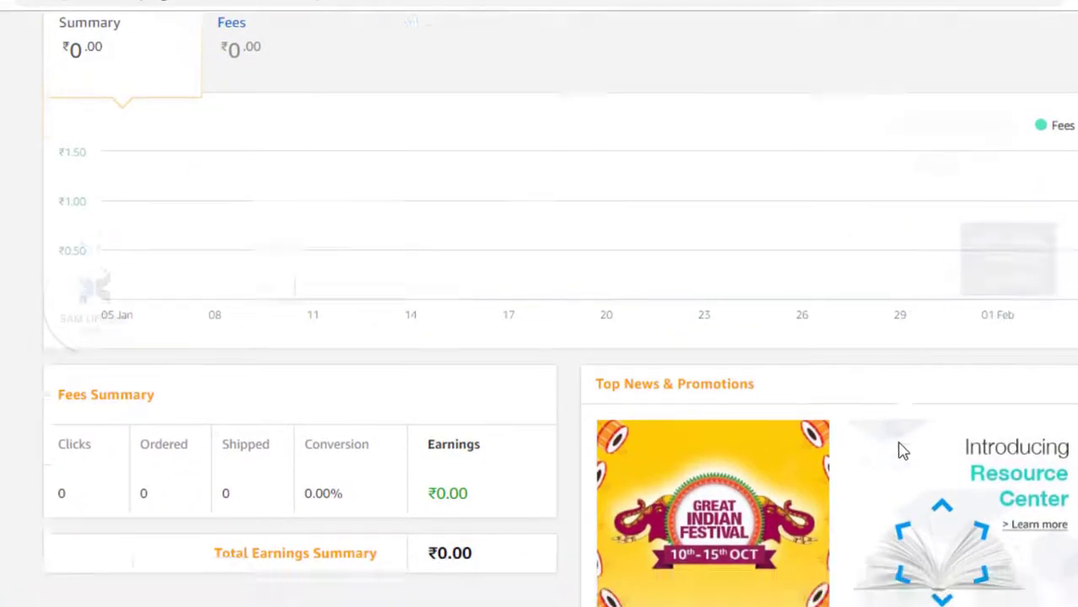
{"action": "scroll", "coordinate": [902, 452], "scroll_direction": "down", "scroll_amount": 3}
{"action": "scroll", "coordinate": [902, 451], "scroll_direction": "up", "scroll_amount": 8}
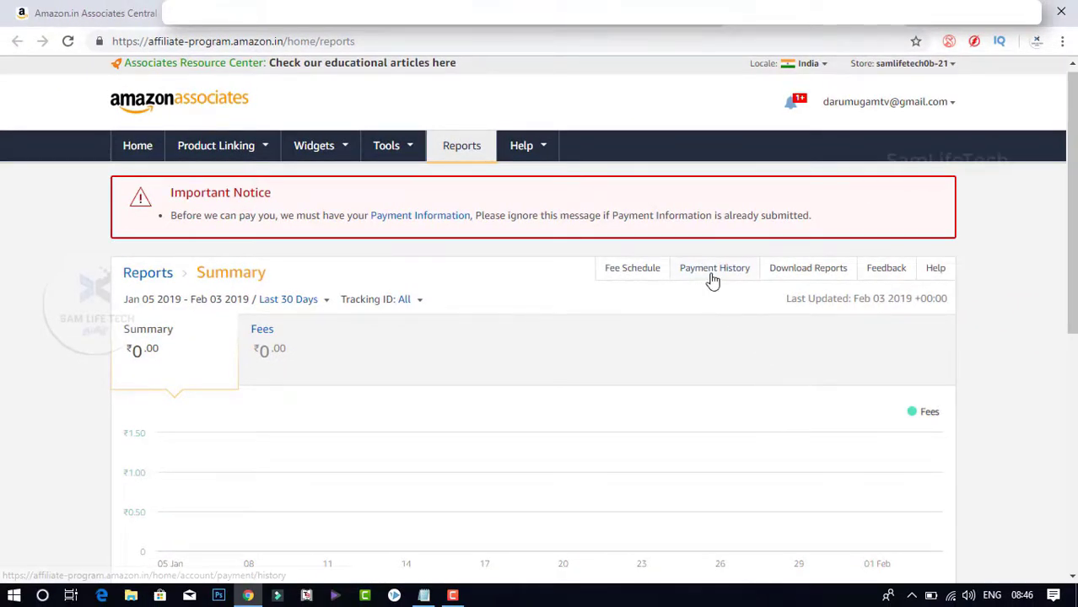
{"action": "left_click", "coordinate": [739, 281]}
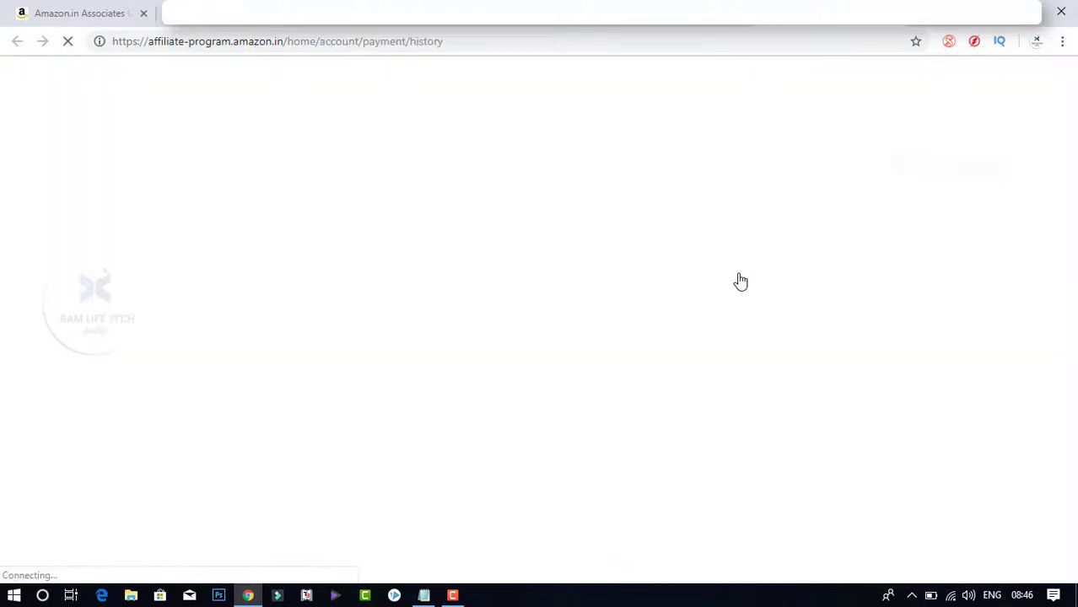